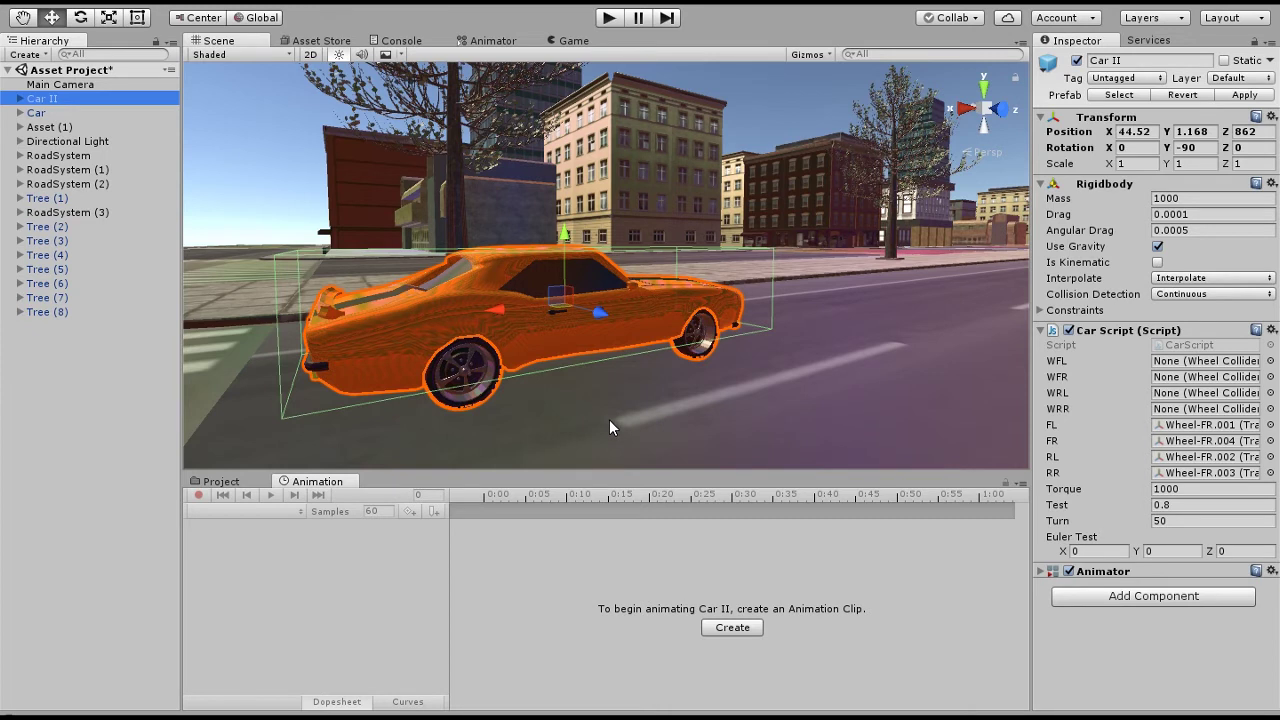
Step: Select Car II and create a CarAnimation clip saved in Assets/Asset/Cars
alt+drag(770, 280, 794, 314)
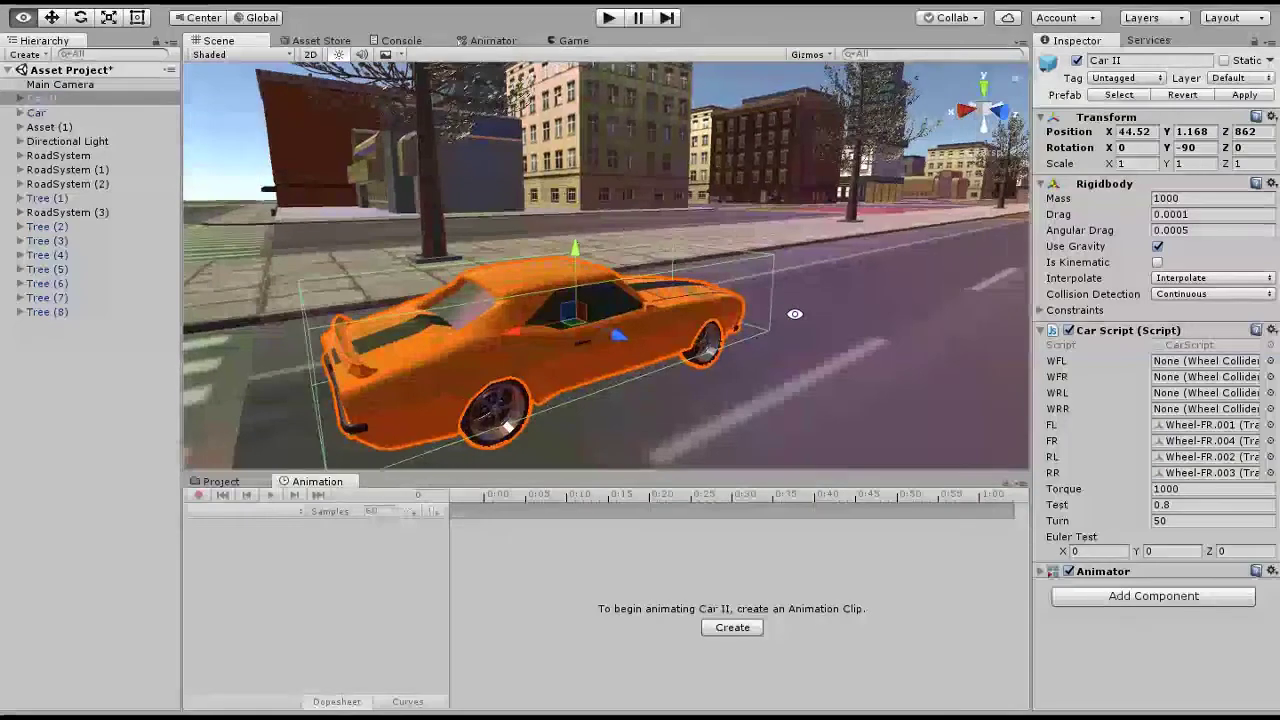
double_click(42, 100)
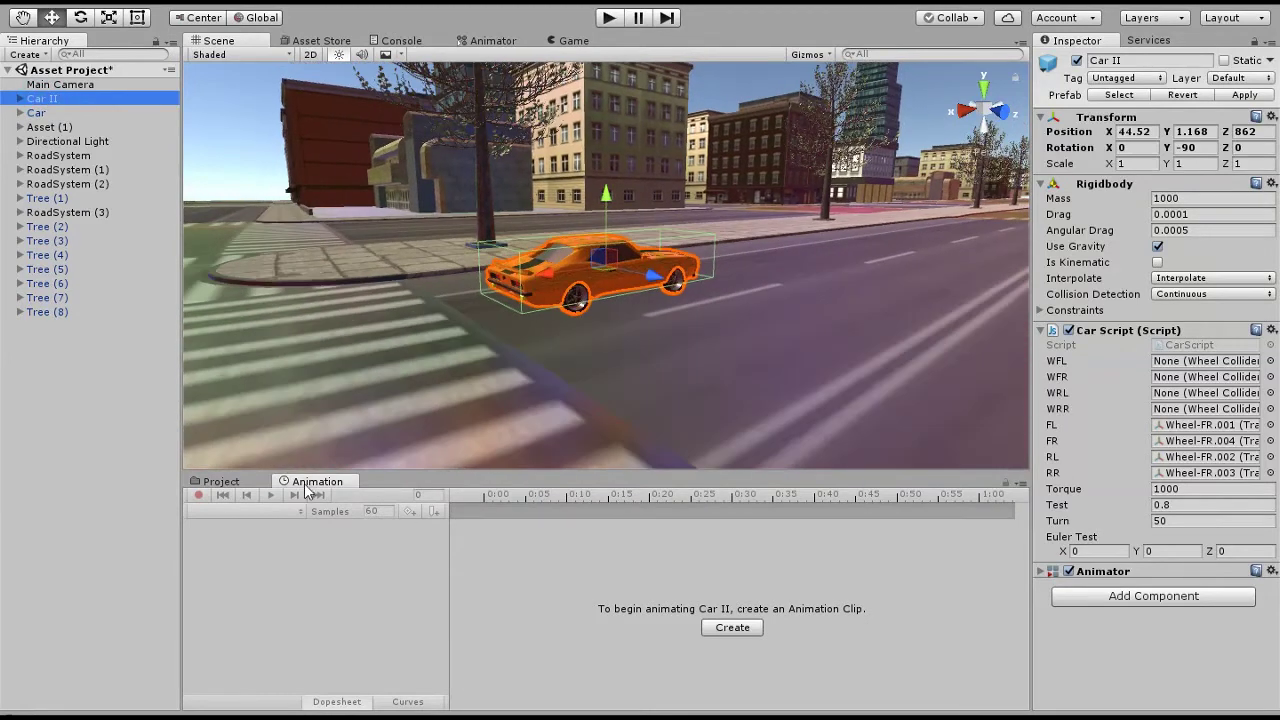
click(224, 483)
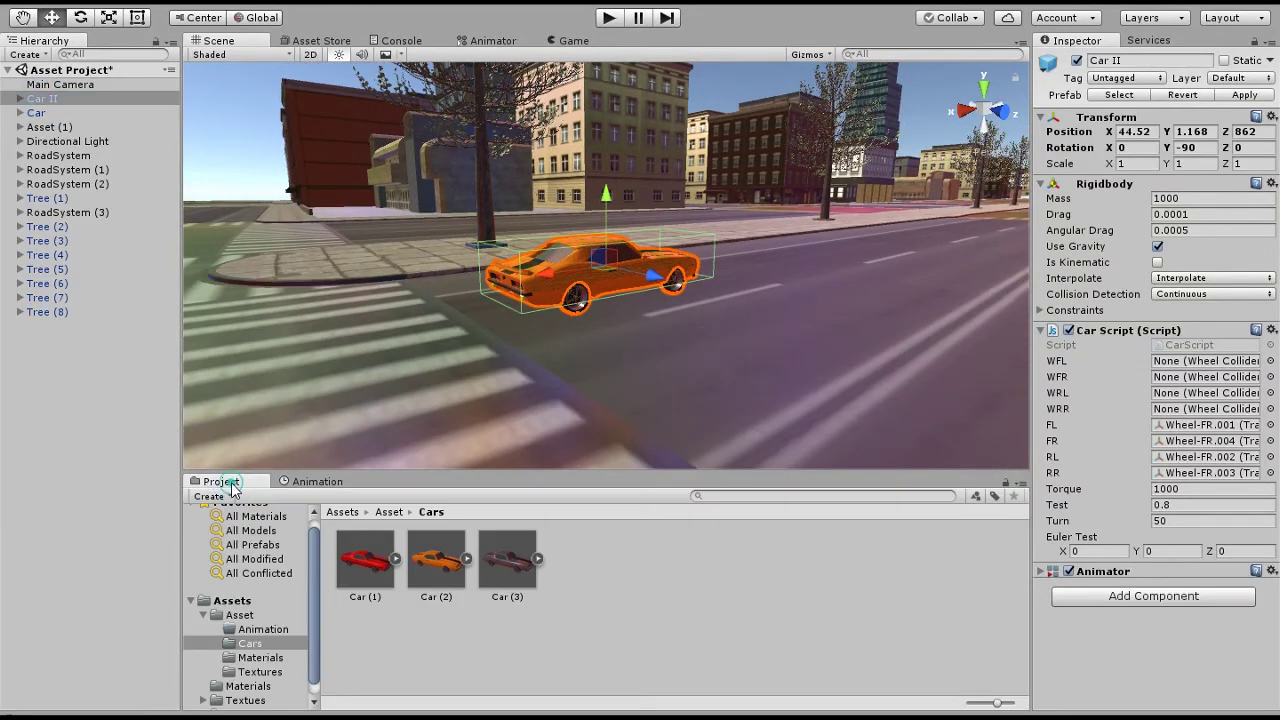
click(310, 483)
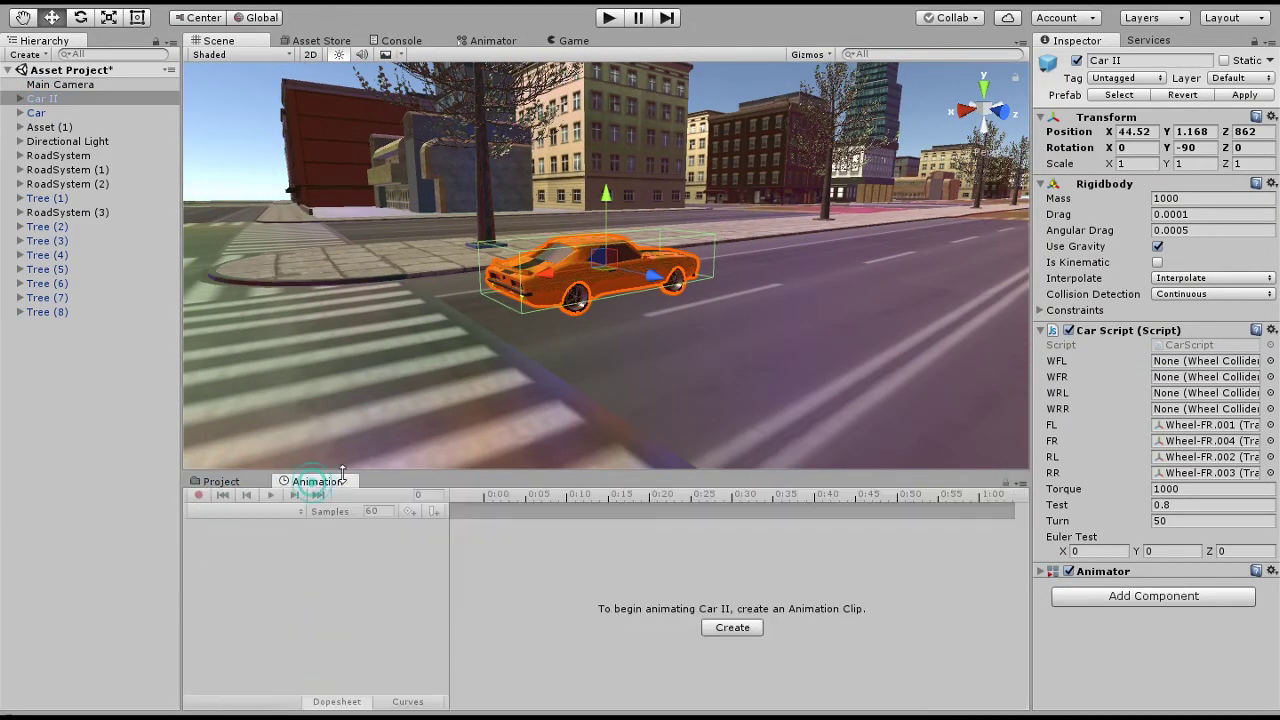
click(732, 628)
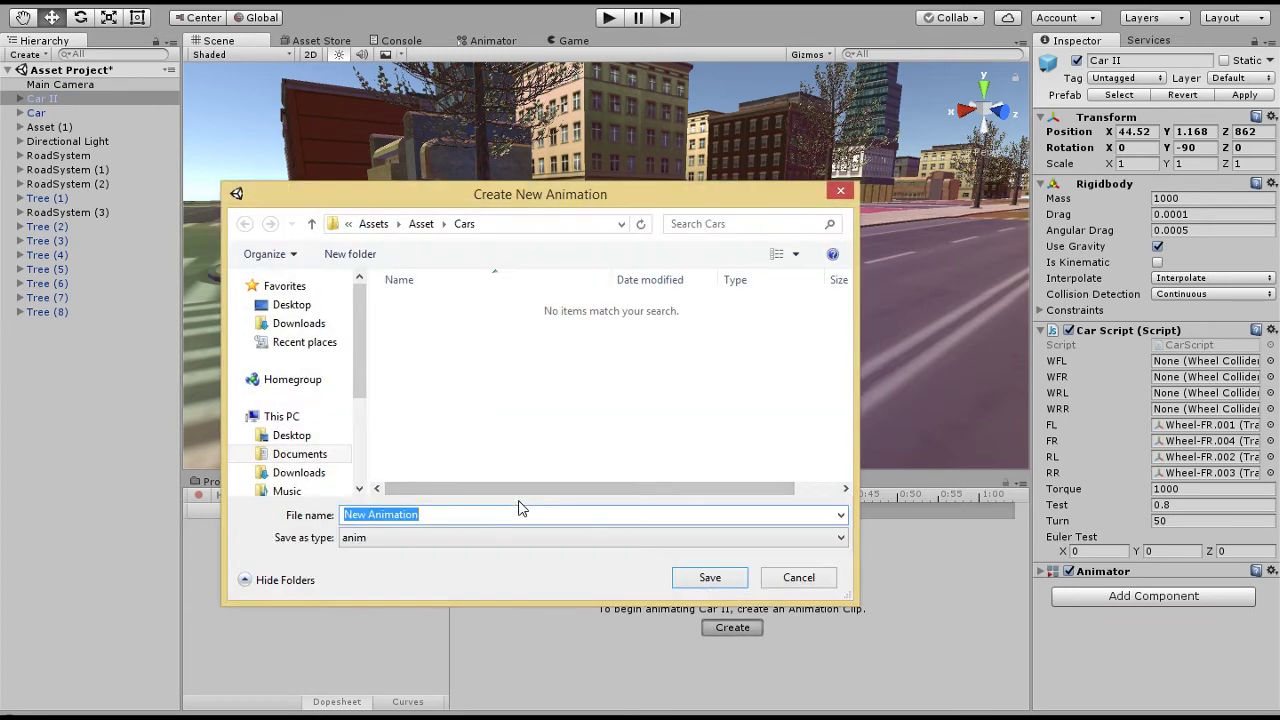
text(Car)
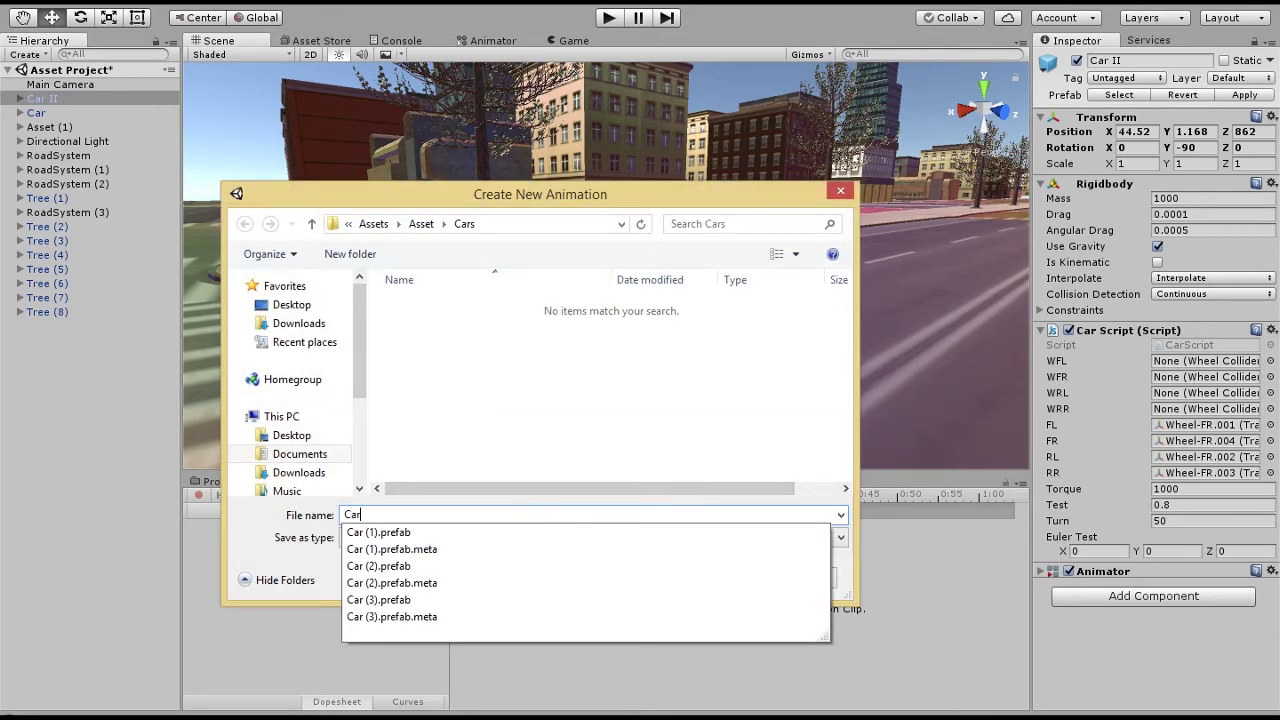
text(Anima)
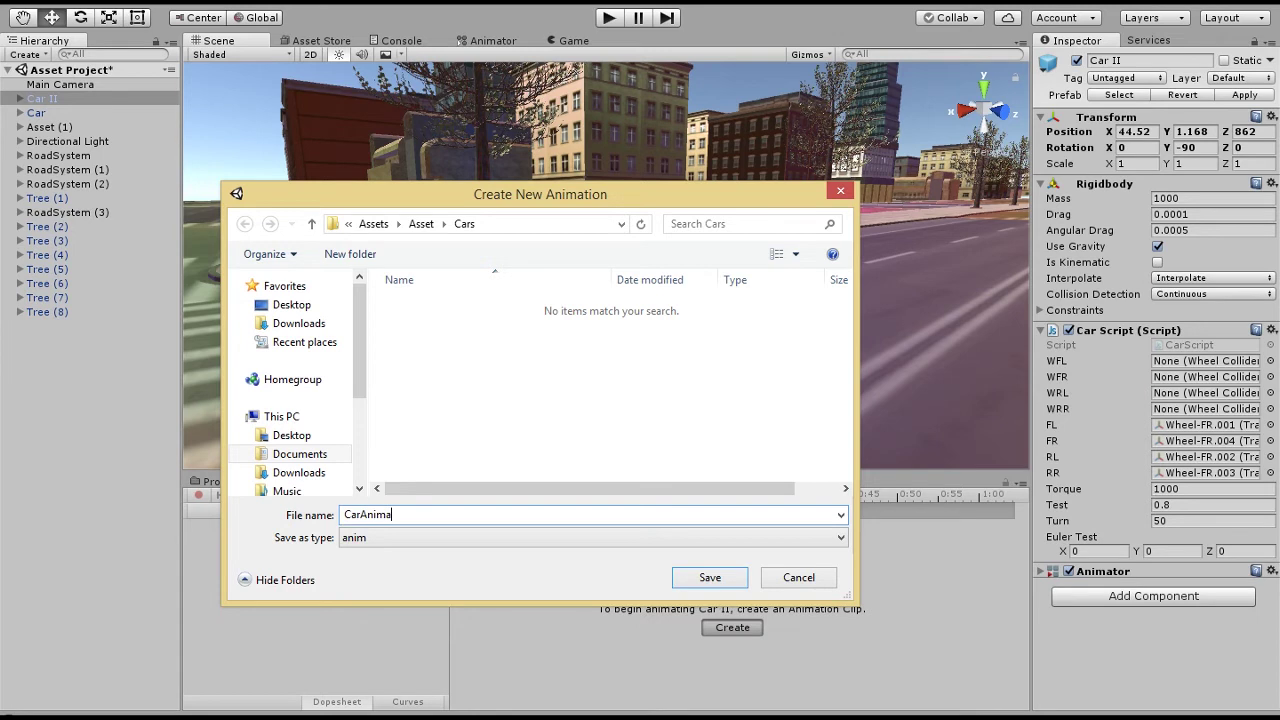
text(tion)
click(711, 584)
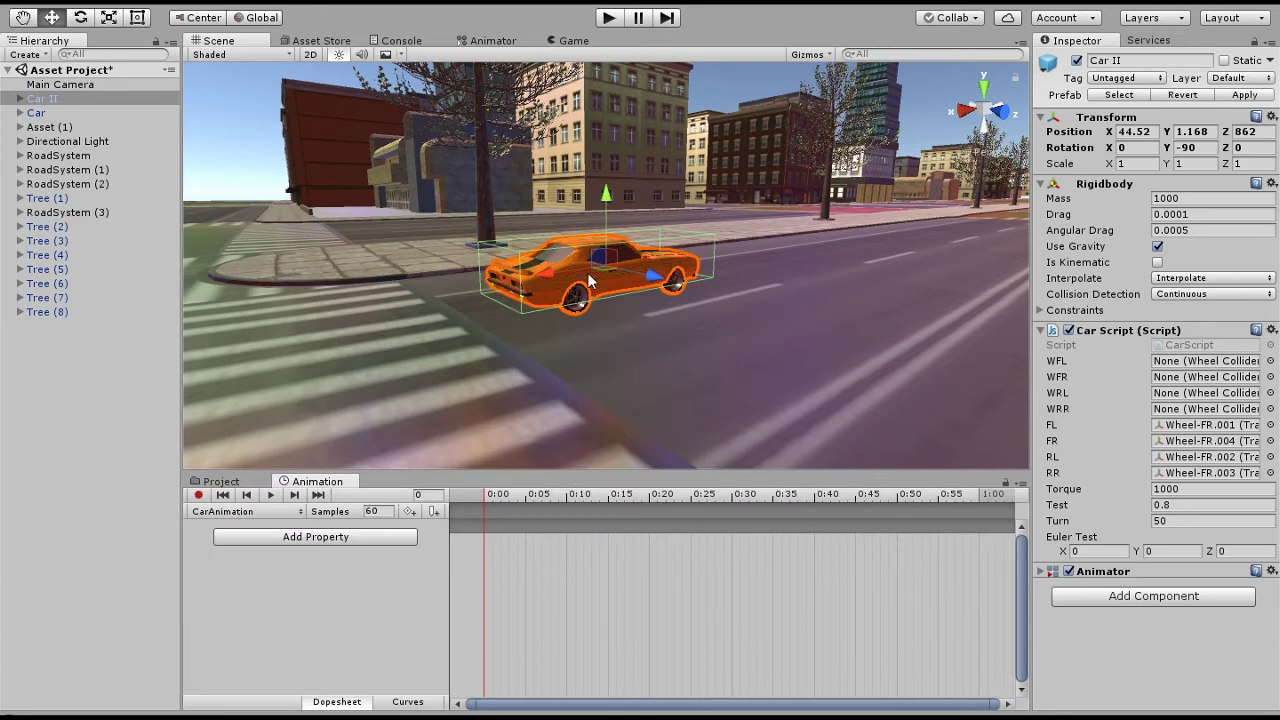
Step: In a top-down view with recording on, key Car II's frame 0 position at X 43.3
alt+drag(579, 265, 701, 179)
scroll(765, 217, down, 5)
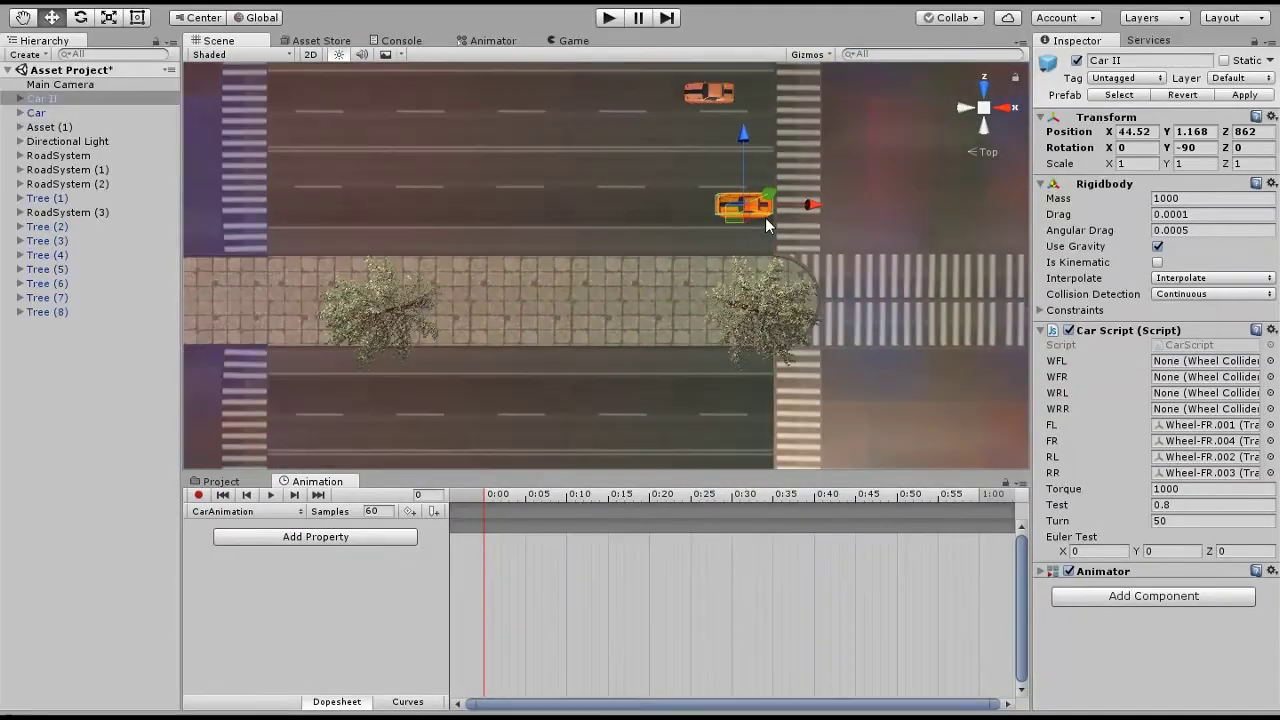
middle_drag(739, 233, 777, 233)
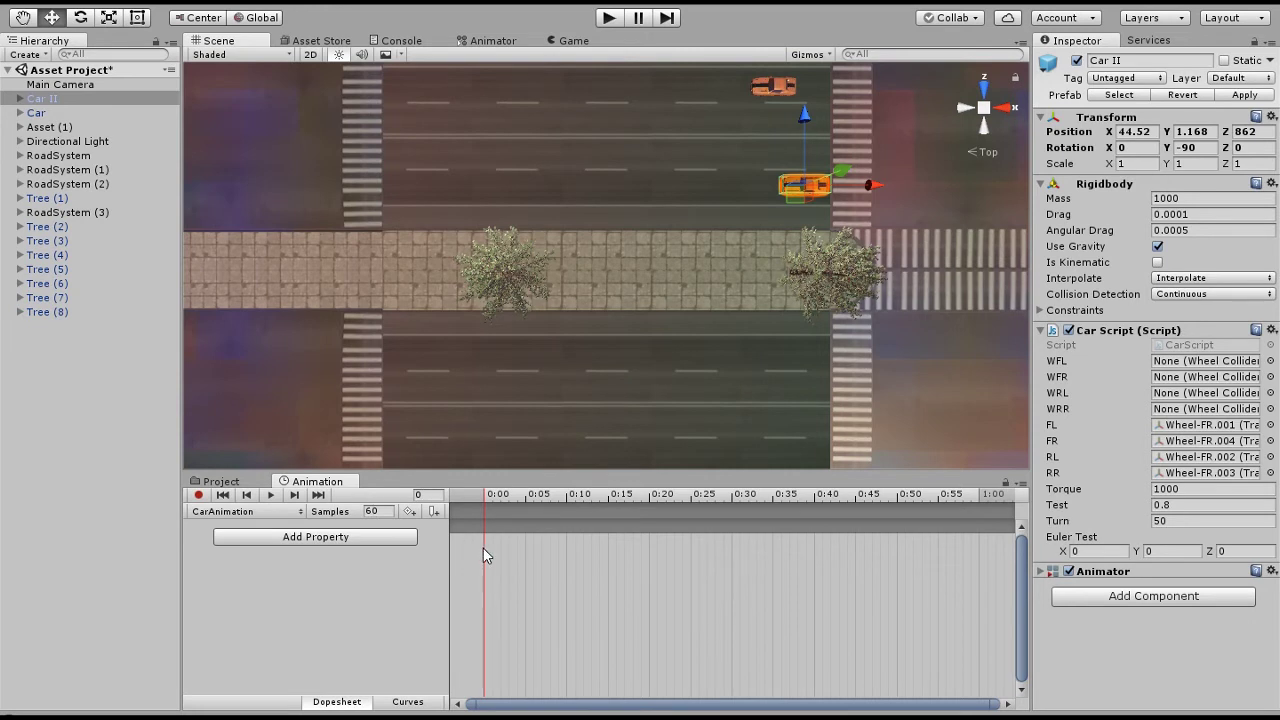
click(199, 495)
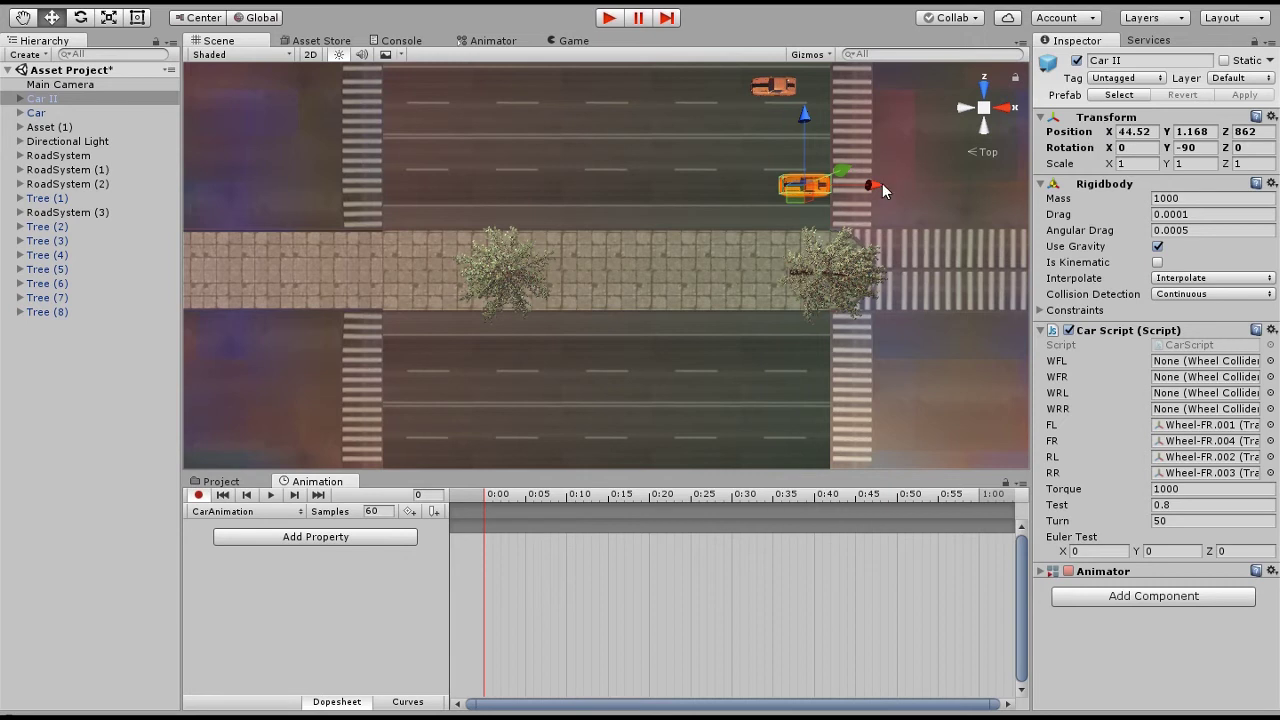
mouse_move(876, 187)
mouse_down()
mouse_move(840, 187)
mouse_move(879, 190)
mouse_move(867, 199)
mouse_up()
Step: Change Car II's 0:00 Position X to 44 and zoom out over the intersections
click(1148, 135)
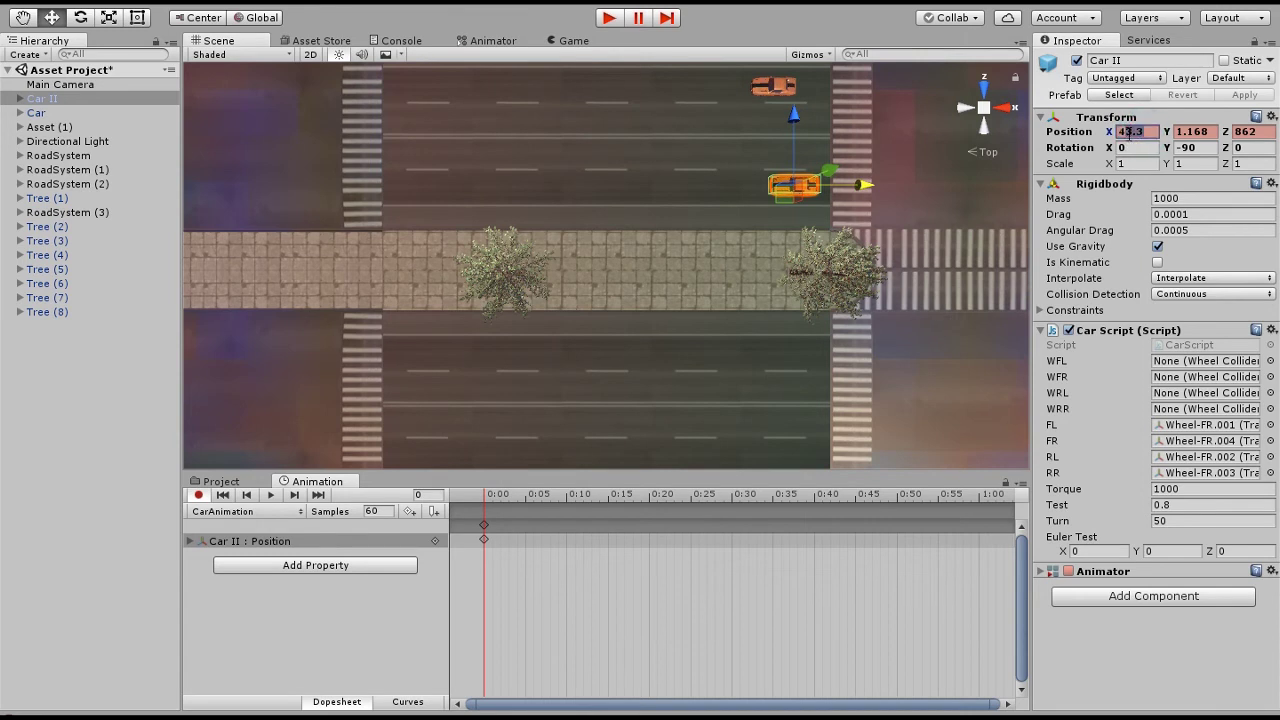
text(44)
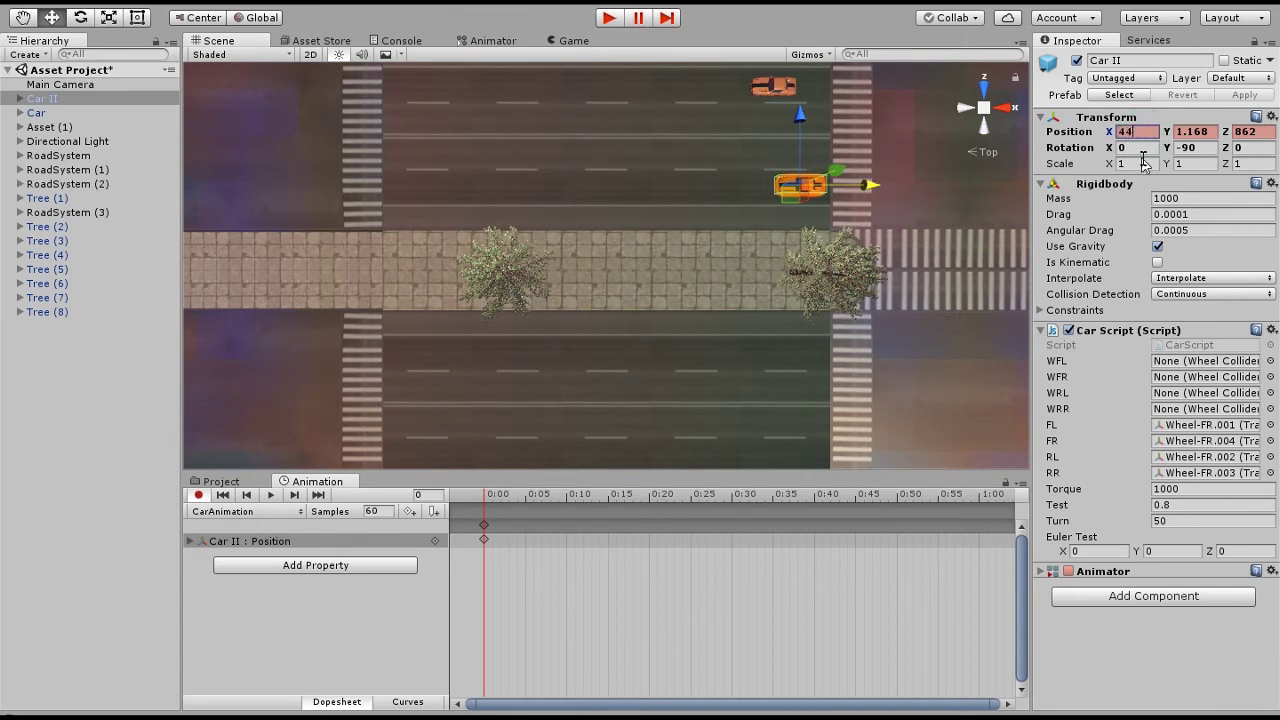
scroll(716, 247, down, 8)
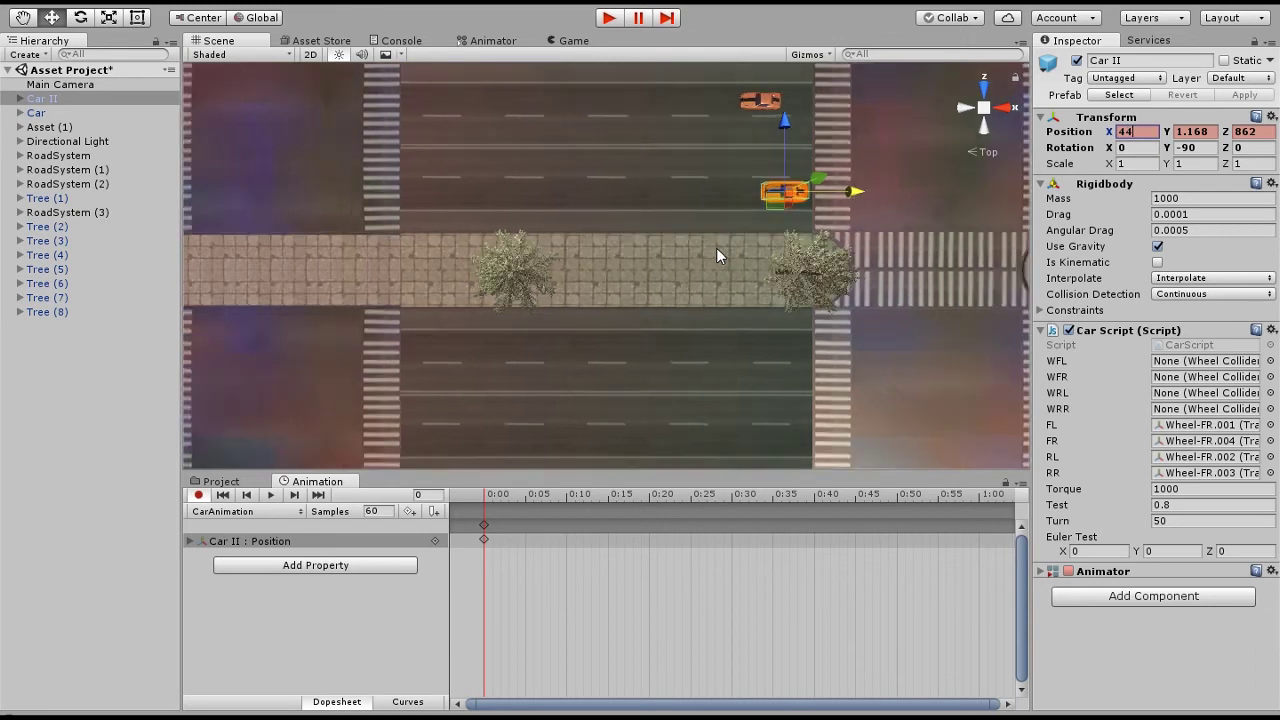
scroll(890, 245, down, 2)
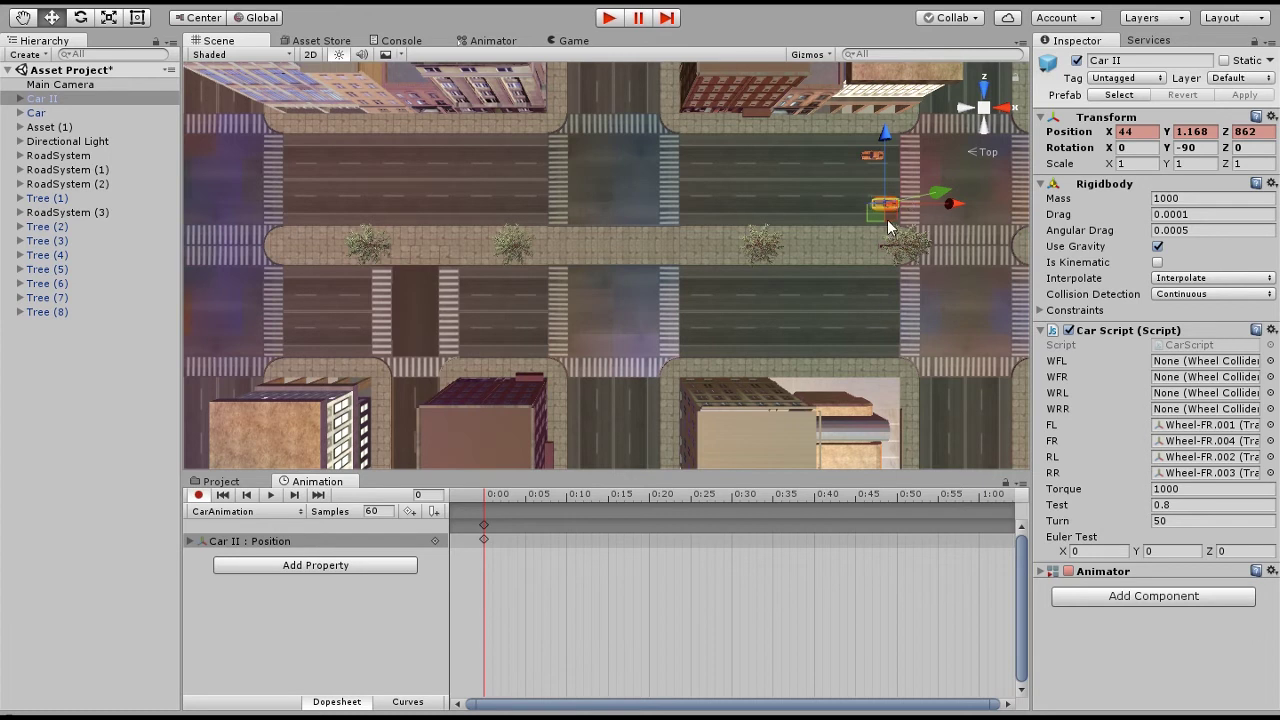
middle_drag(862, 222, 852, 212)
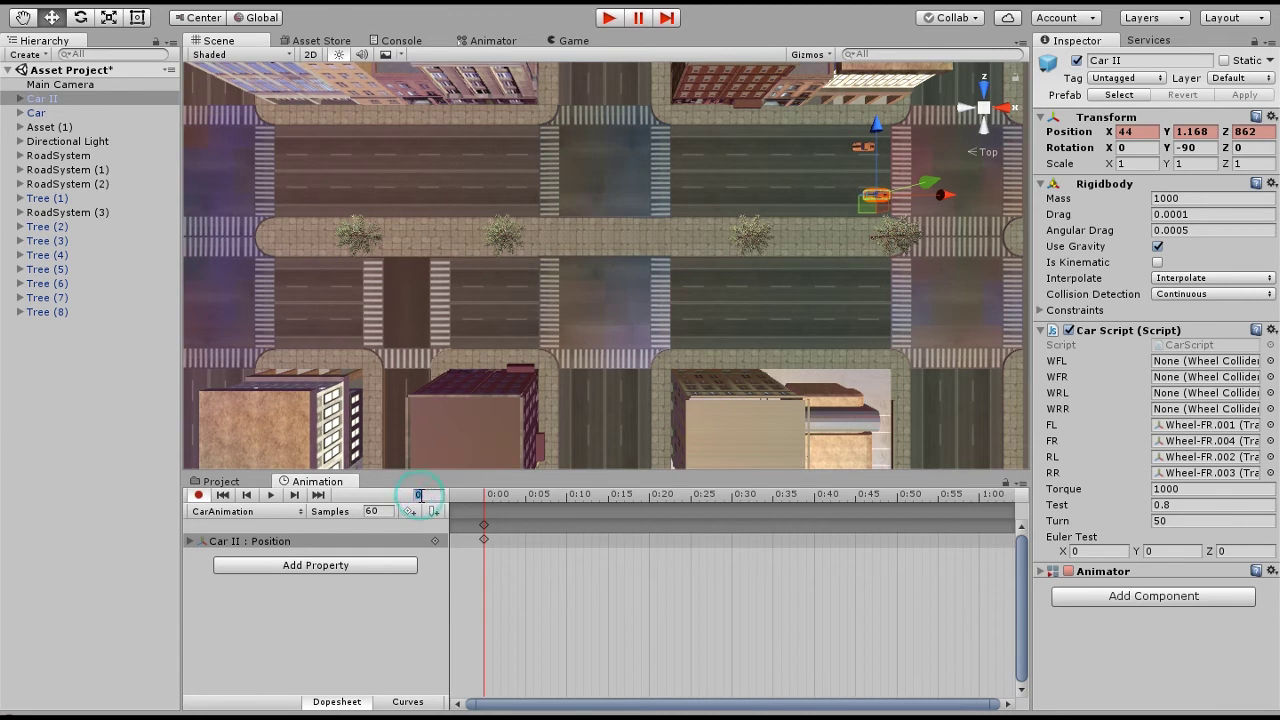
Step: At frame 500, drive Car II left to X -97.7, then preview and rewind to frame 0
click(421, 494)
text(500)
key(Return)
scroll(655, 554, down, 3)
scroll(747, 608, down, 5)
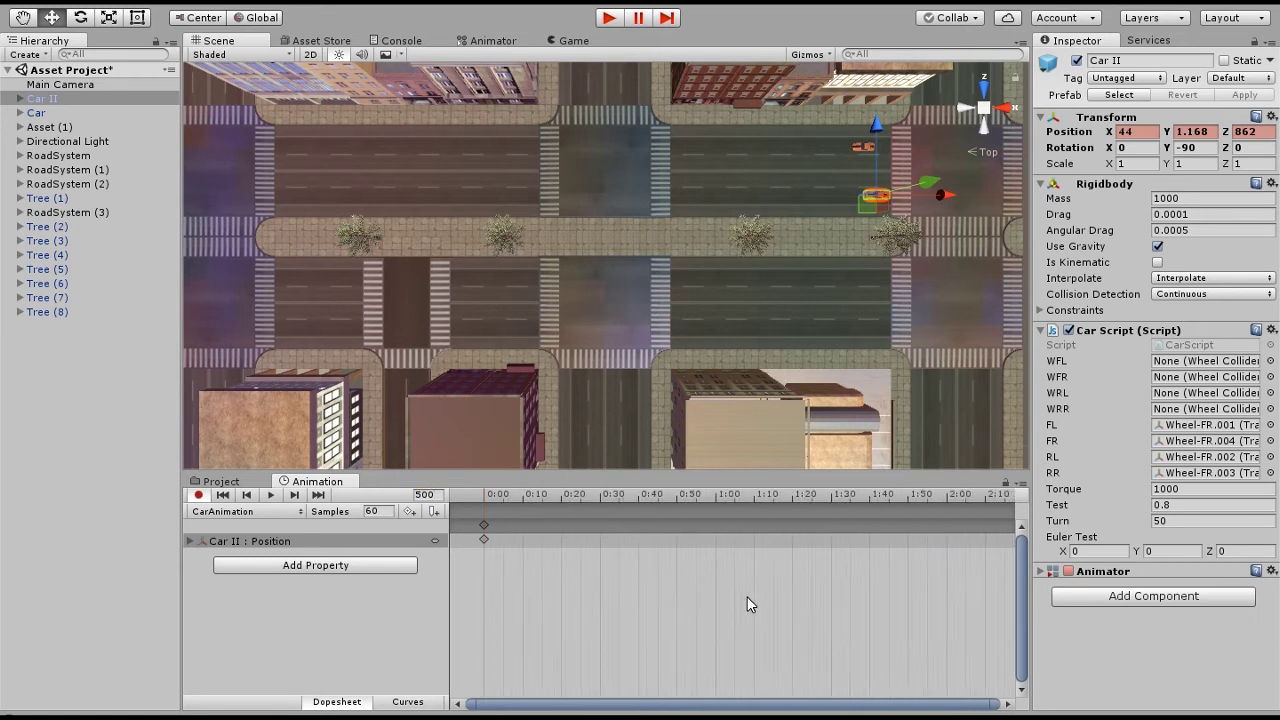
scroll(747, 608, down, 6)
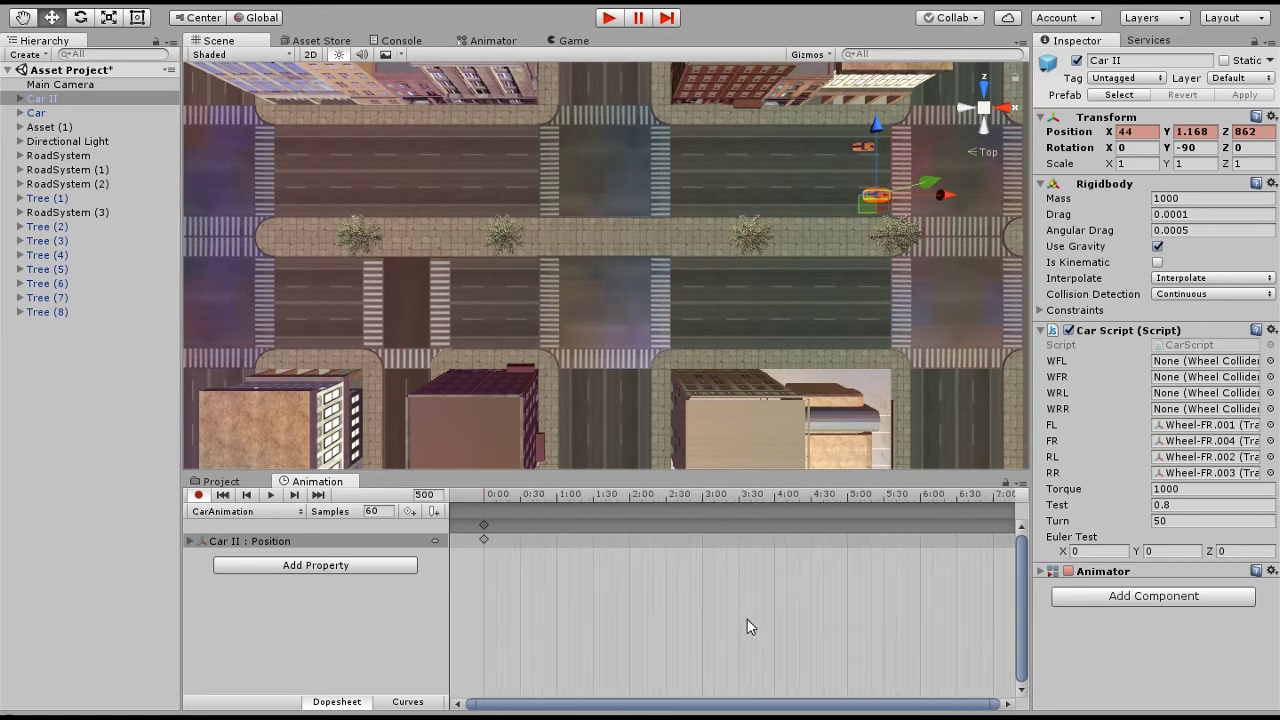
scroll(747, 619, down, 1)
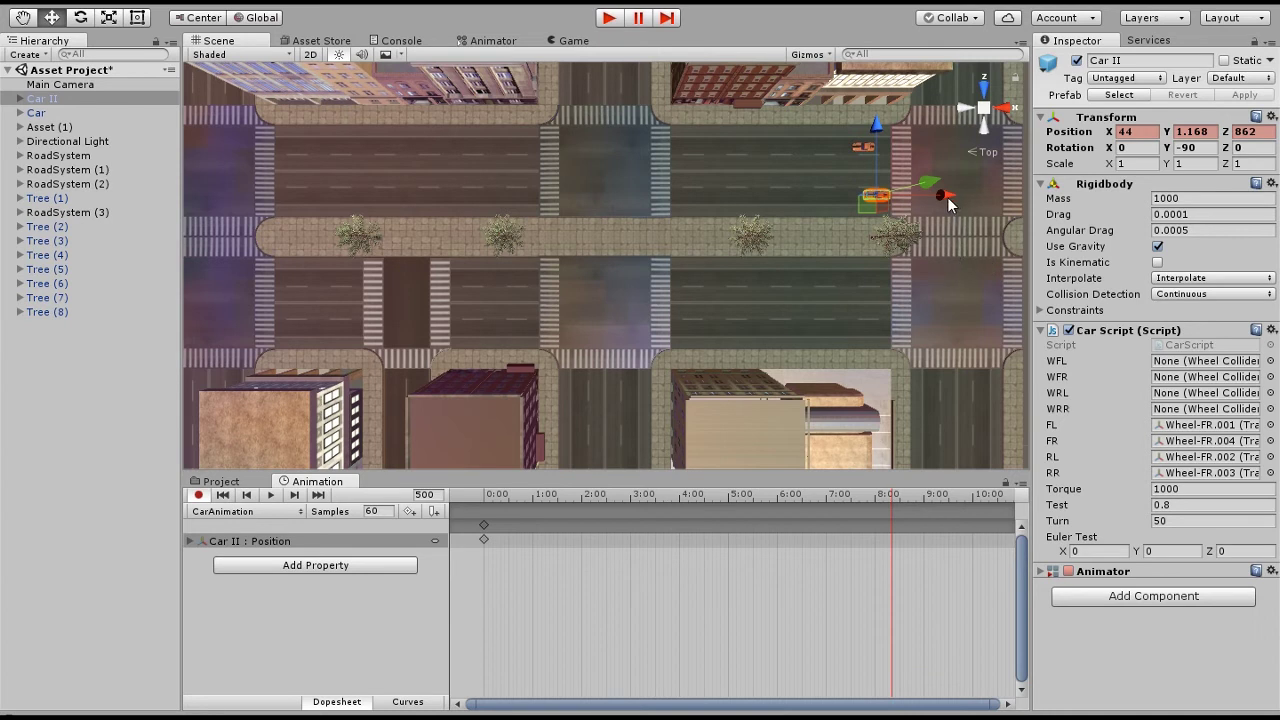
drag(948, 204, 362, 202)
mouse_move(456, 216)
middle_down()
mouse_move(631, 236)
mouse_move(454, 209)
middle_up()
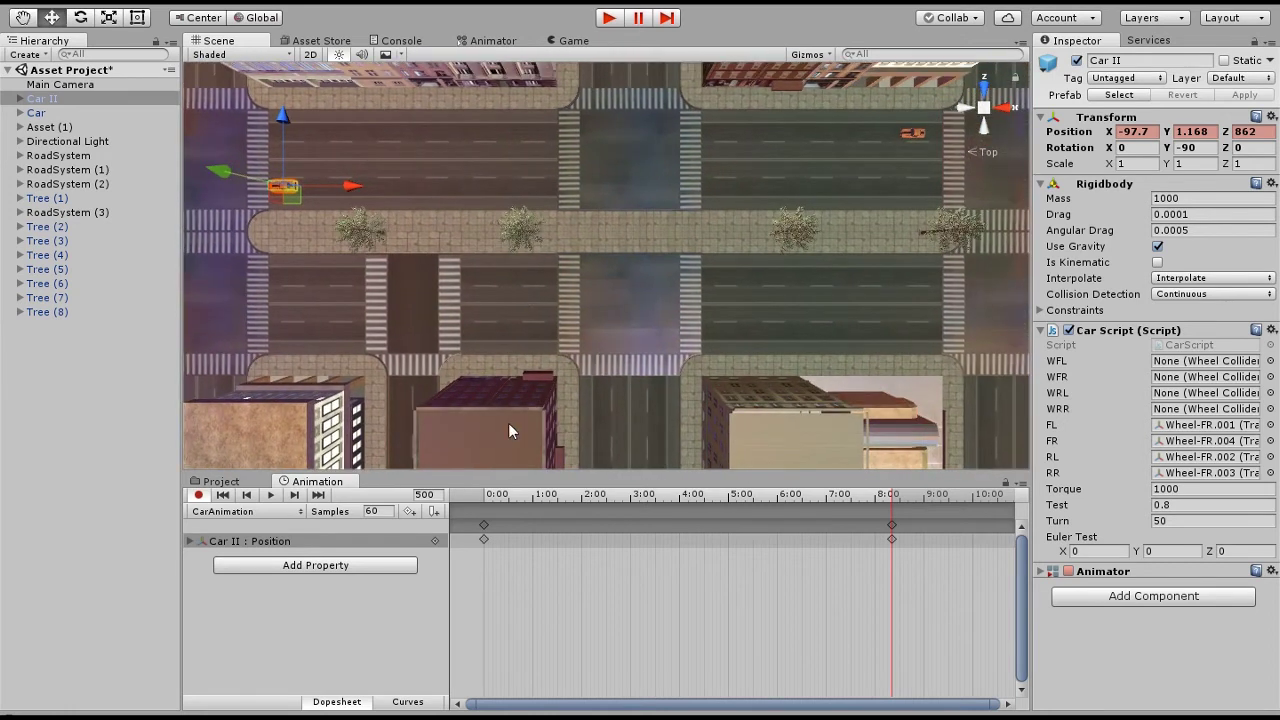
click(270, 497)
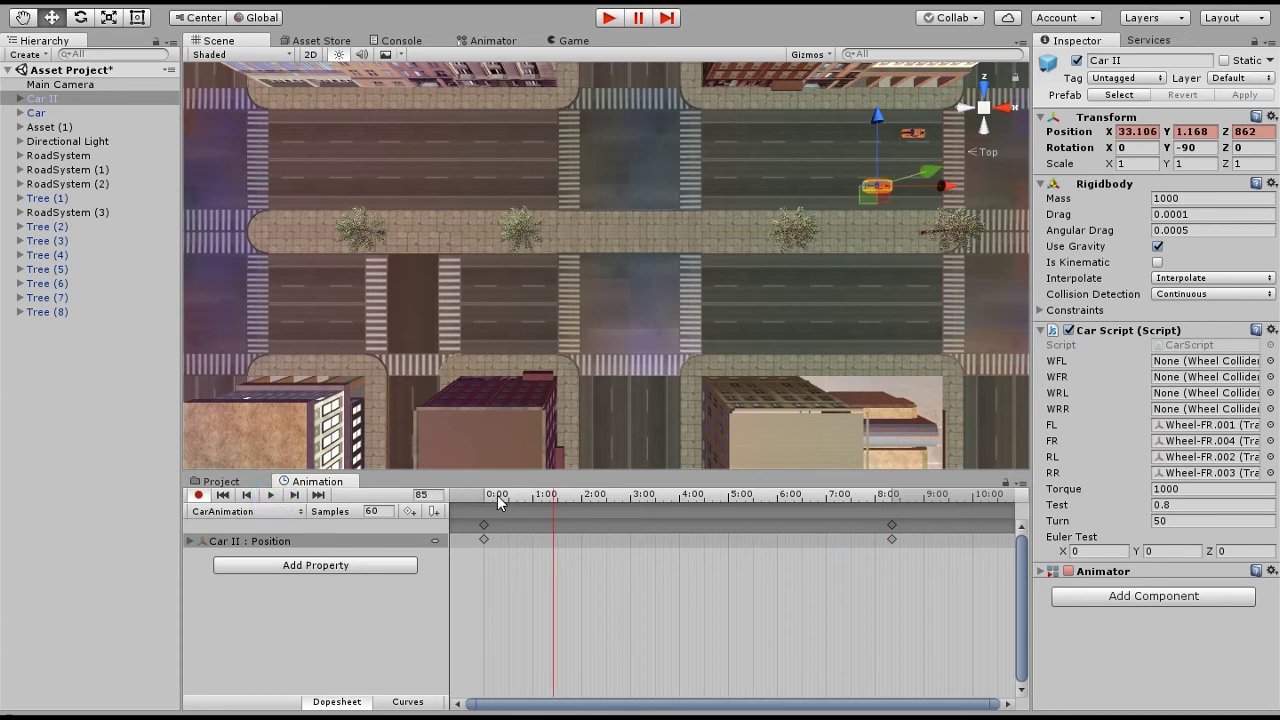
drag(498, 502, 470, 502)
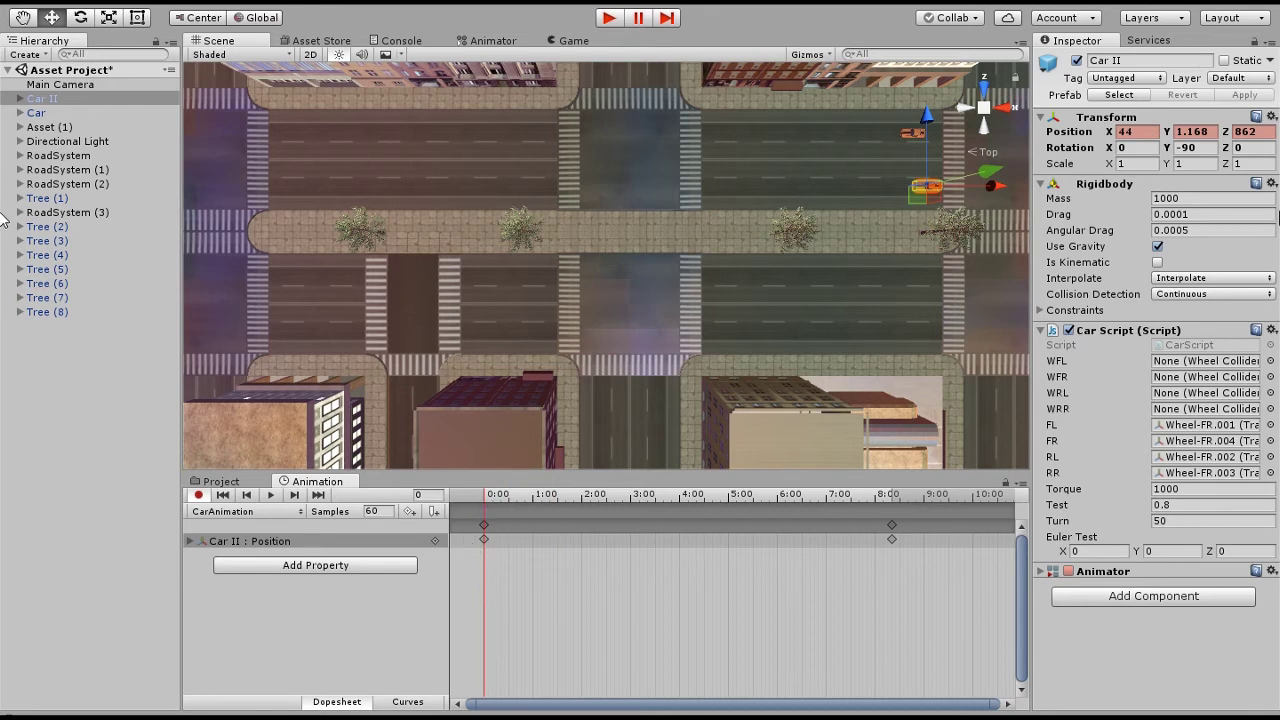
Step: Key Car II's Rotation Y at -90 on frame 500 of CarAnimation
click(1195, 149)
key(Return)
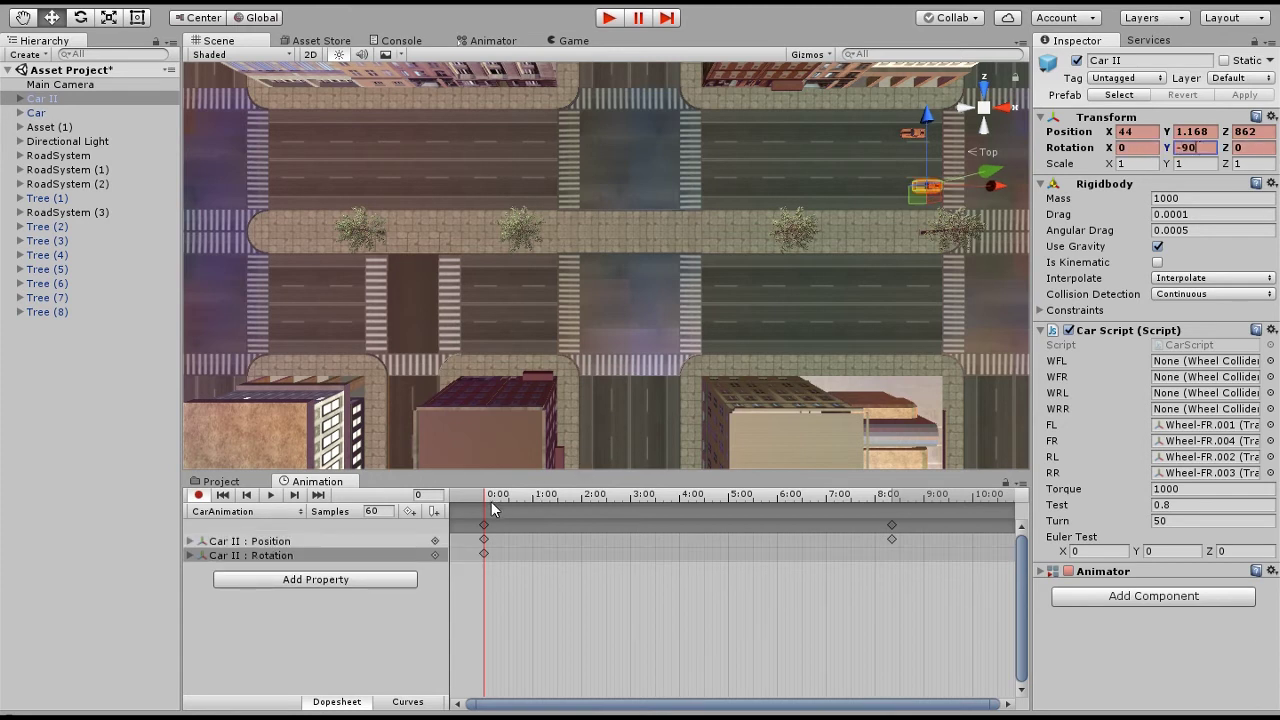
key(alt+period)
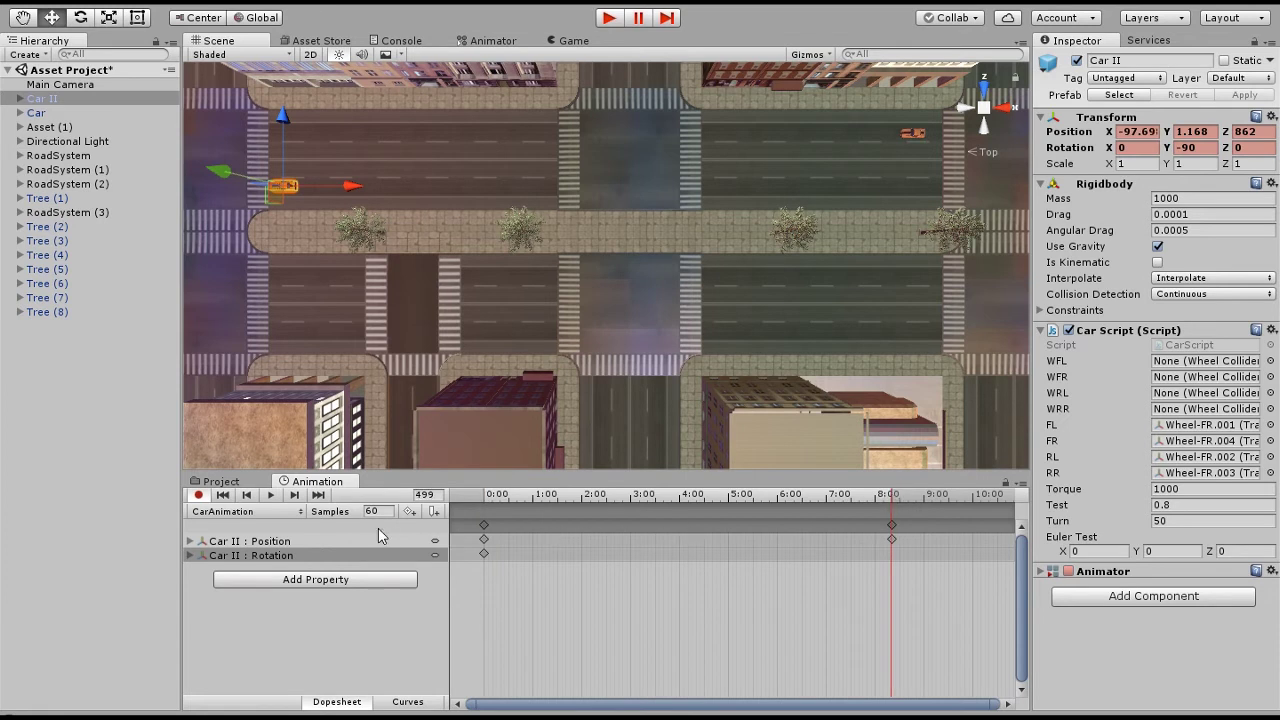
double_click(426, 494)
text(500)
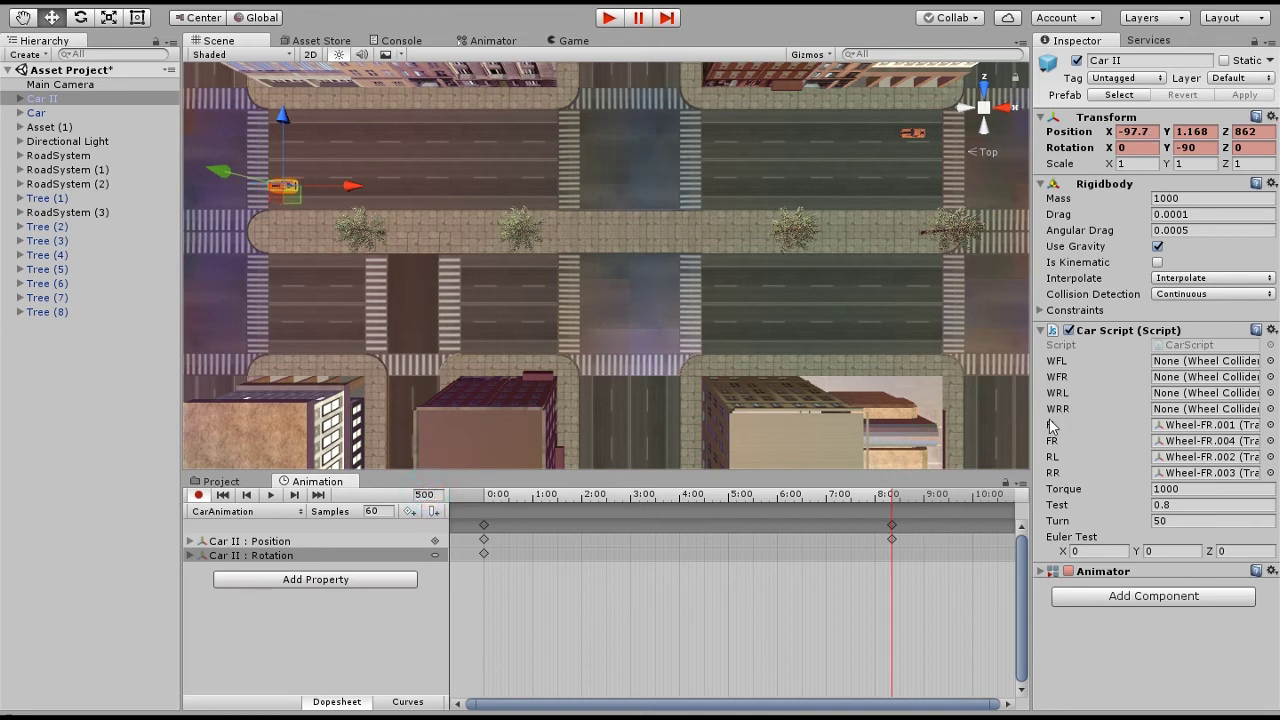
click(1196, 149)
text(-)
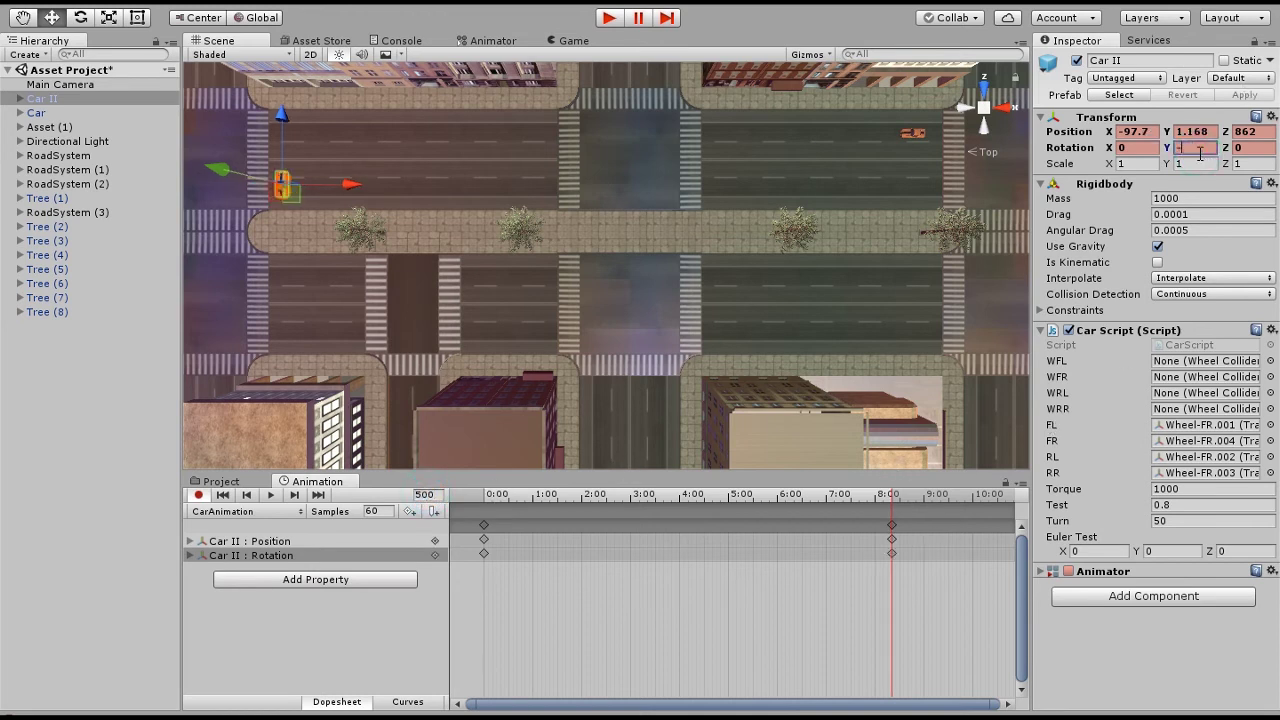
text(90)
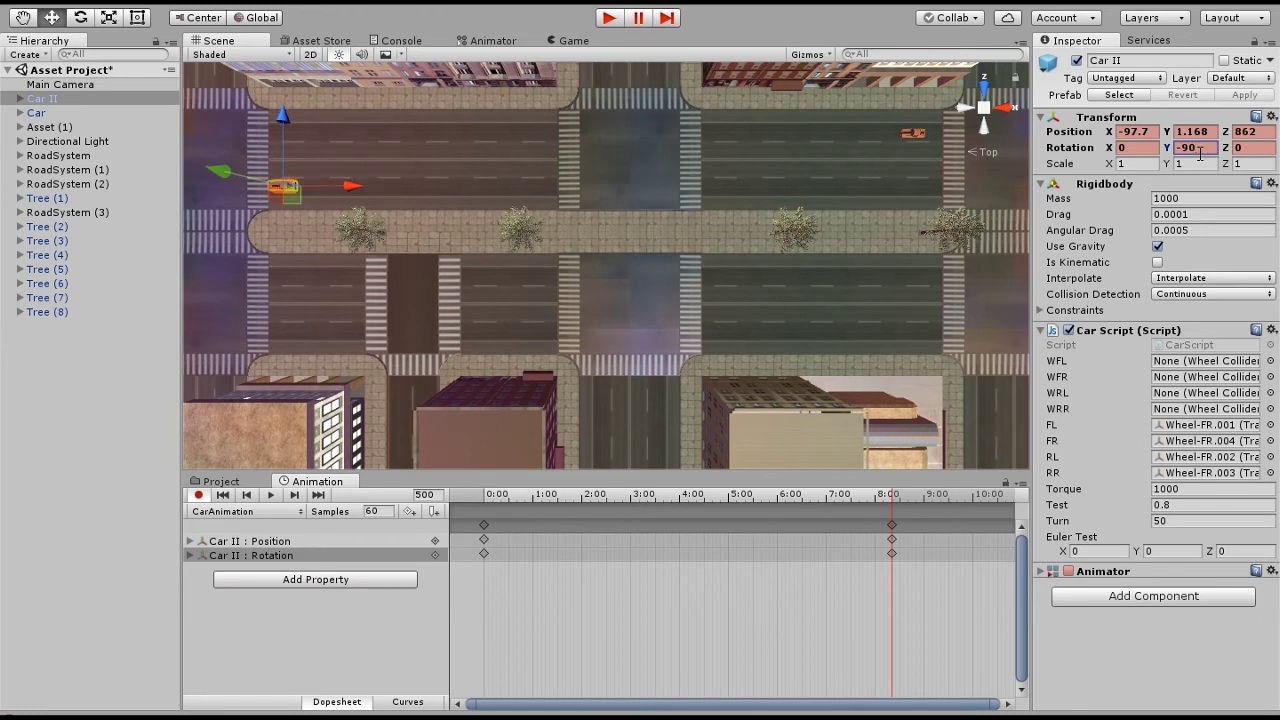
middle_drag(337, 239, 586, 240)
Step: At frame 600, move Car II left and down and set Rotation Y to -135
scroll(483, 218, up, 5)
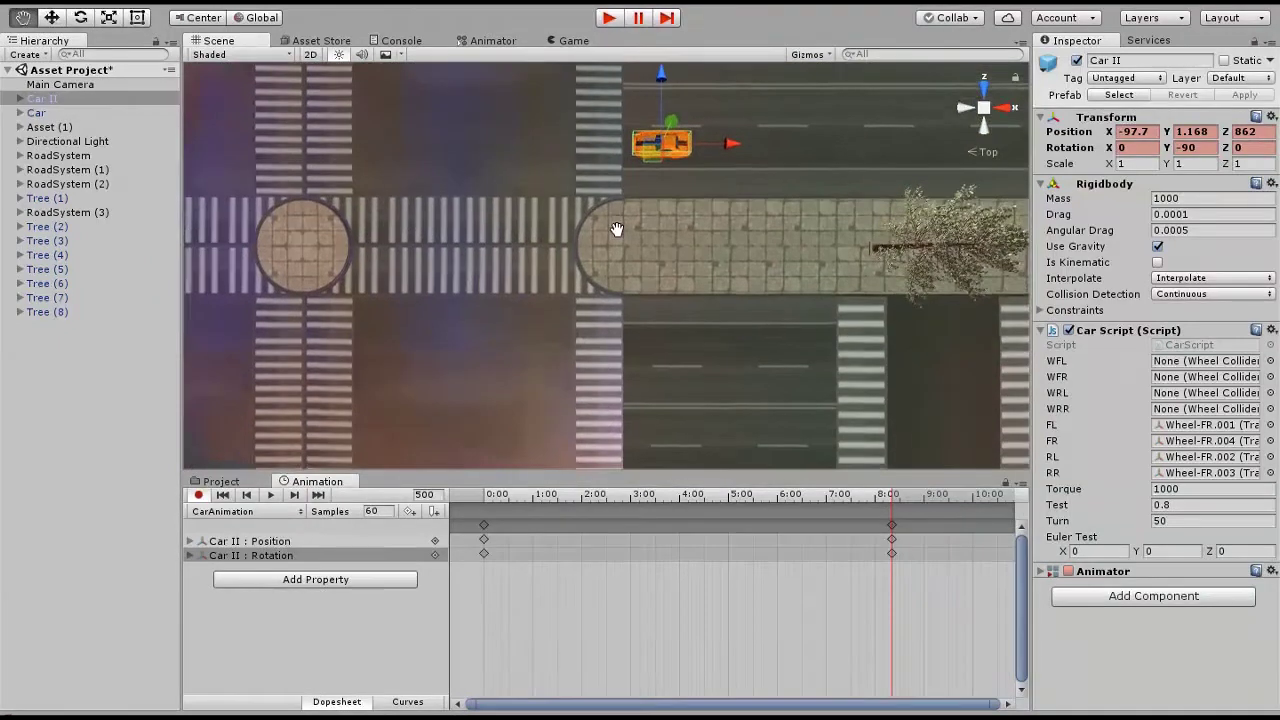
middle_drag(628, 198, 633, 218)
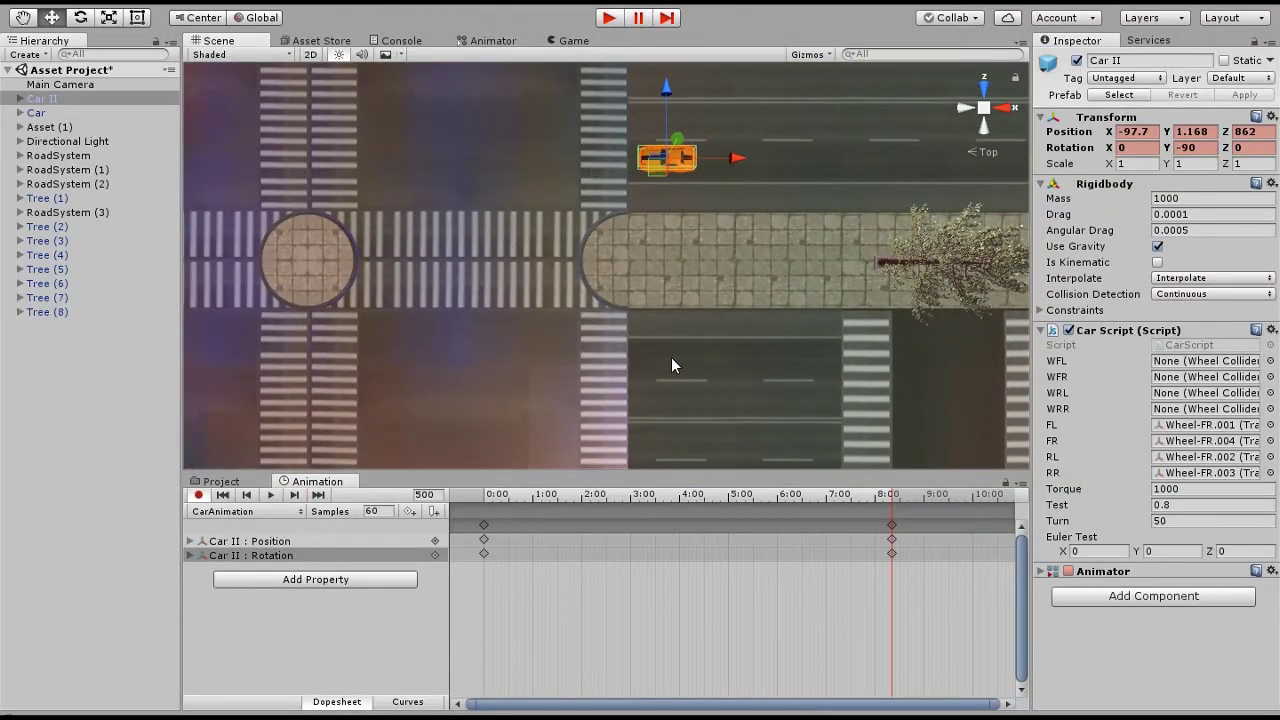
middle_drag(671, 360, 646, 349)
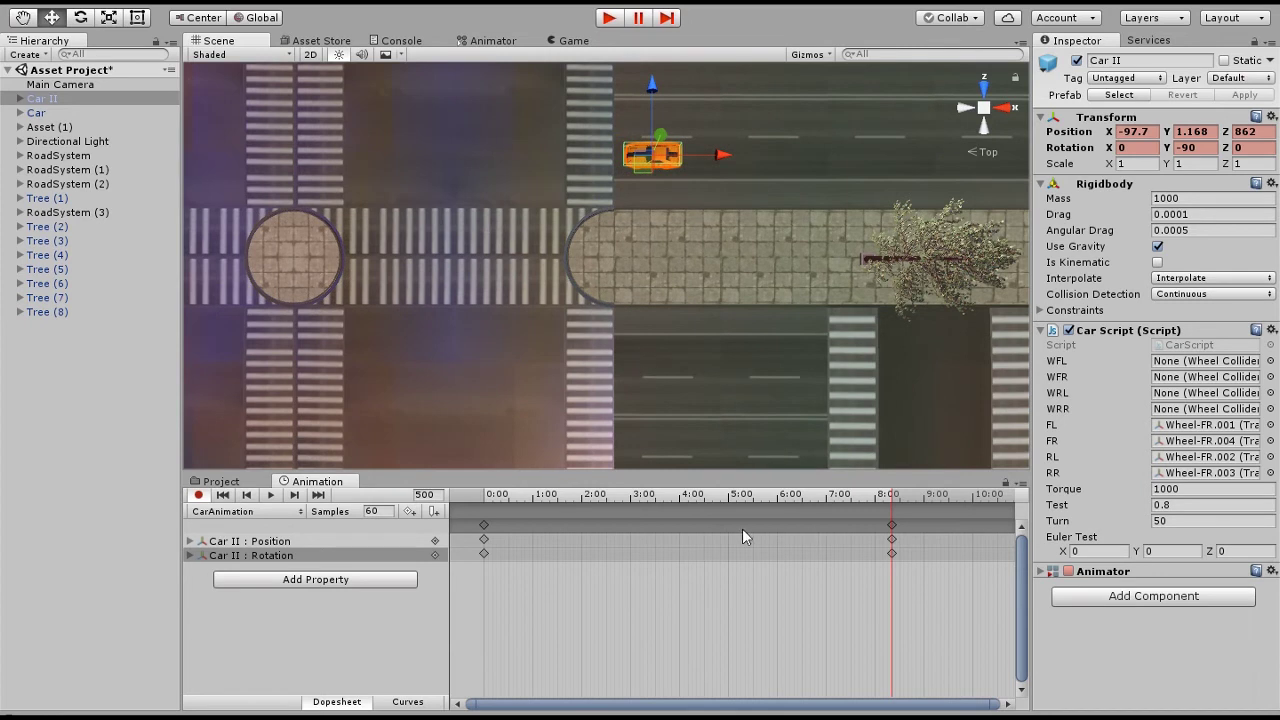
click(438, 494)
text(600)
key(Return)
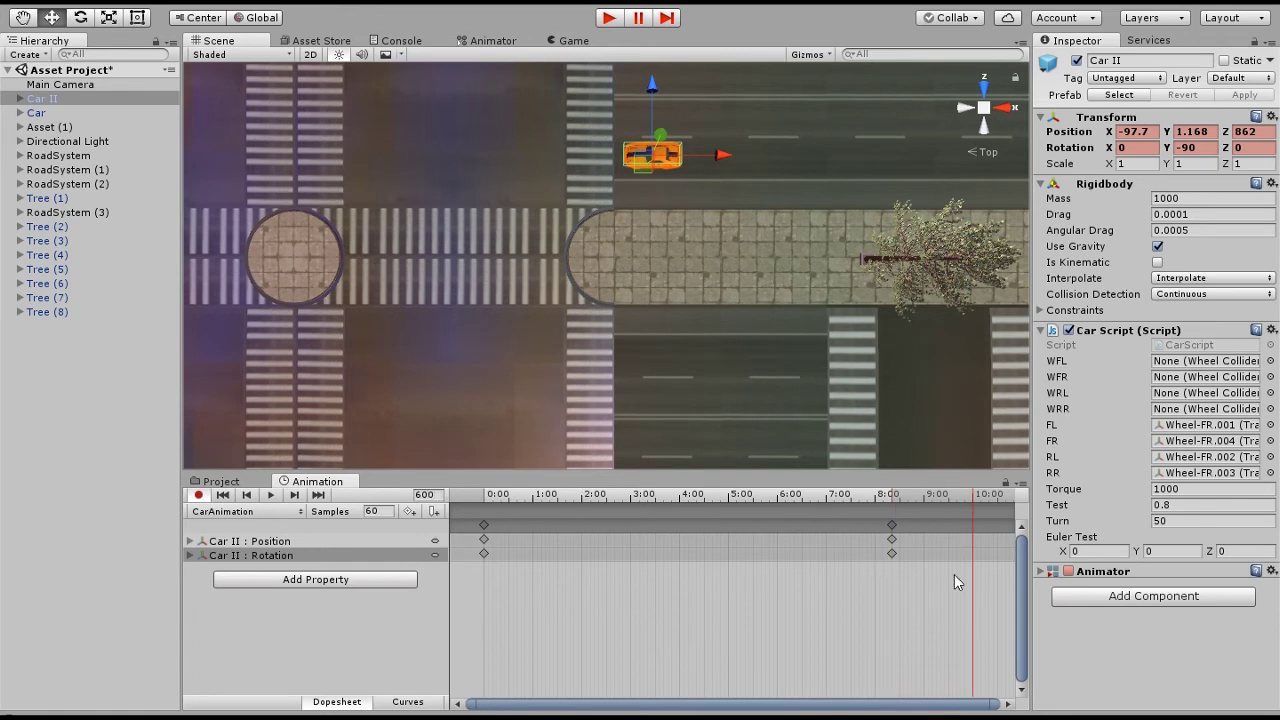
scroll(962, 579, down, 2)
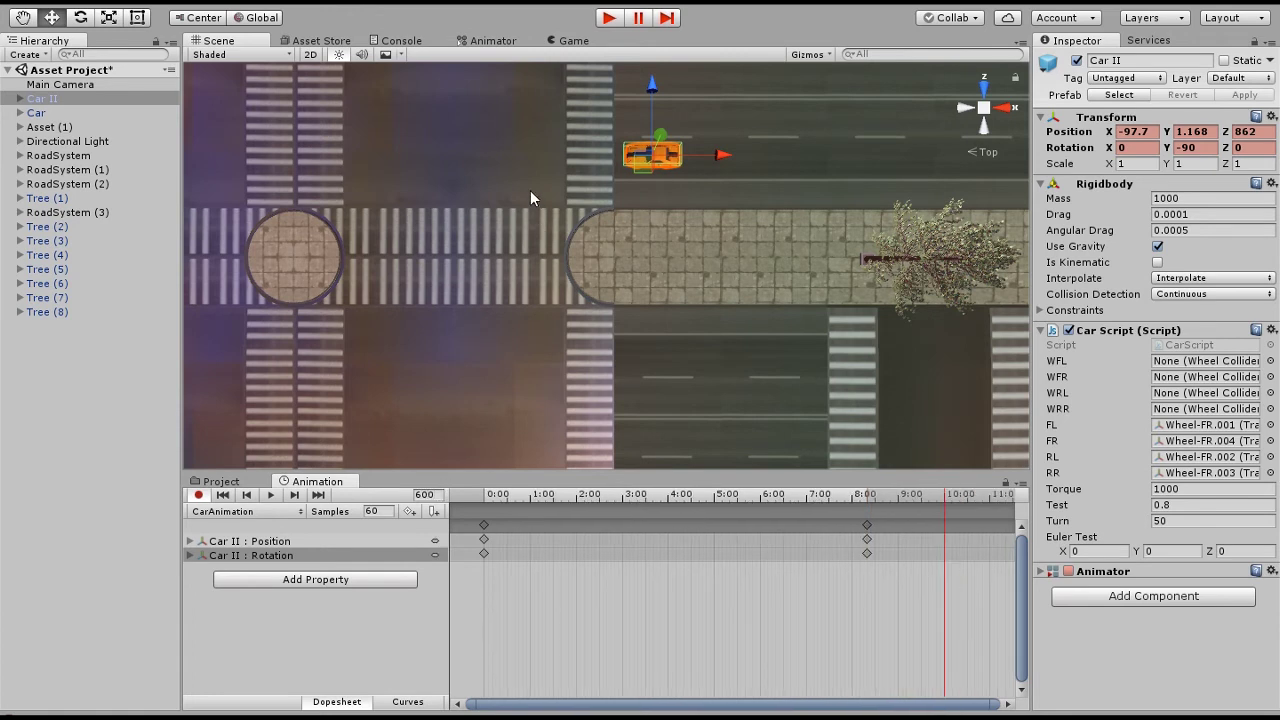
drag(716, 158, 629, 157)
drag(561, 90, 561, 97)
click(1192, 148)
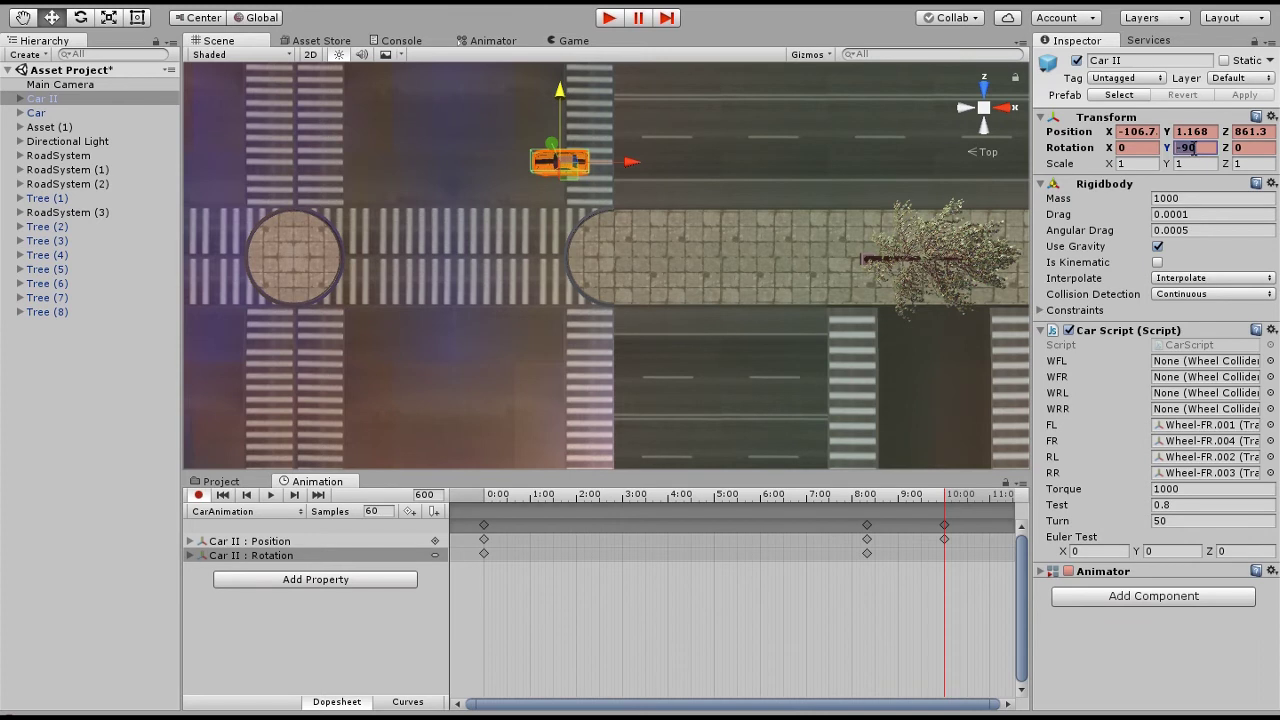
text(-)
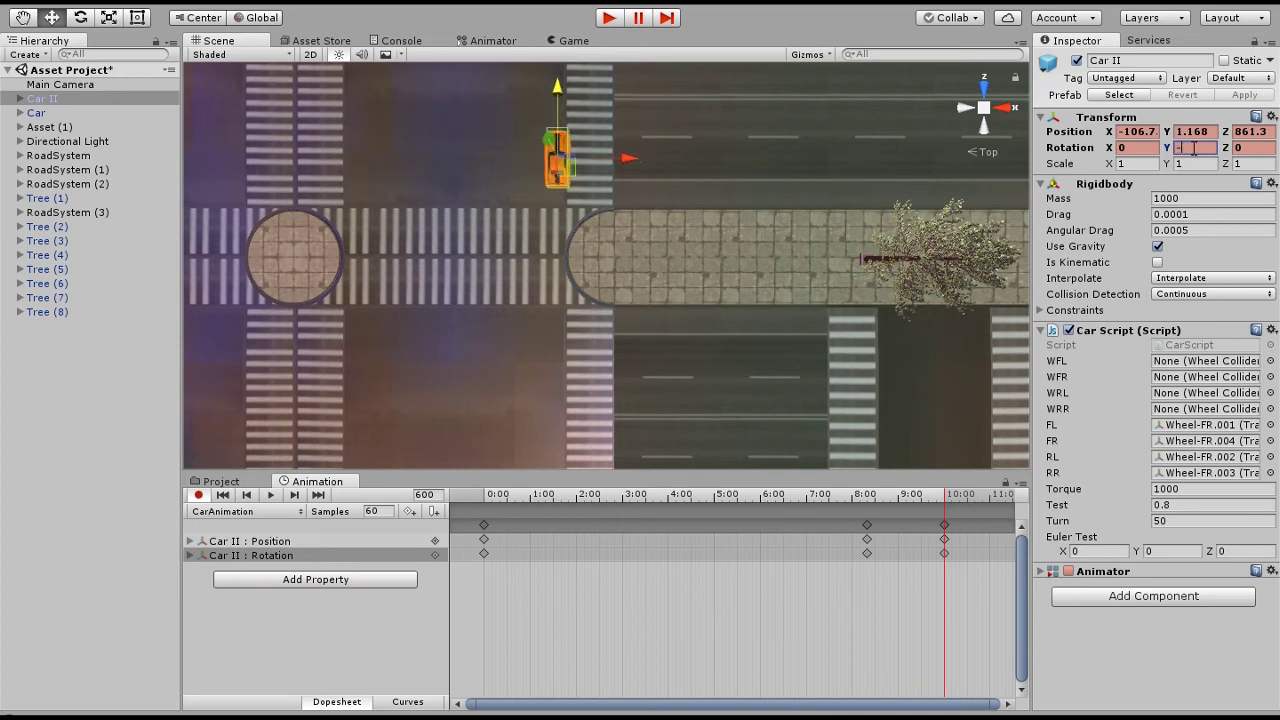
text(135)
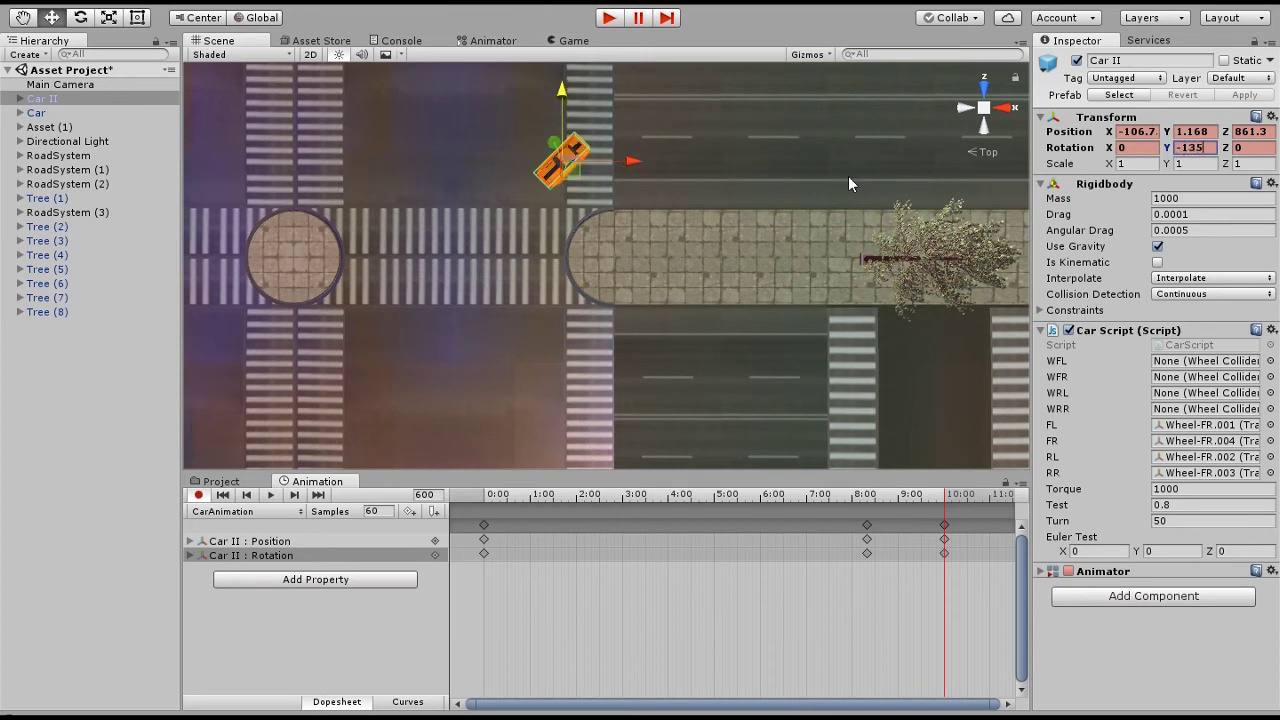
Step: Refine Car II's frame 600 position to X -108.3, Z 859.46 and preview the turn
drag(632, 161, 620, 222)
mouse_move(932, 500)
mouse_down()
mouse_move(867, 503)
mouse_move(943, 501)
mouse_up()
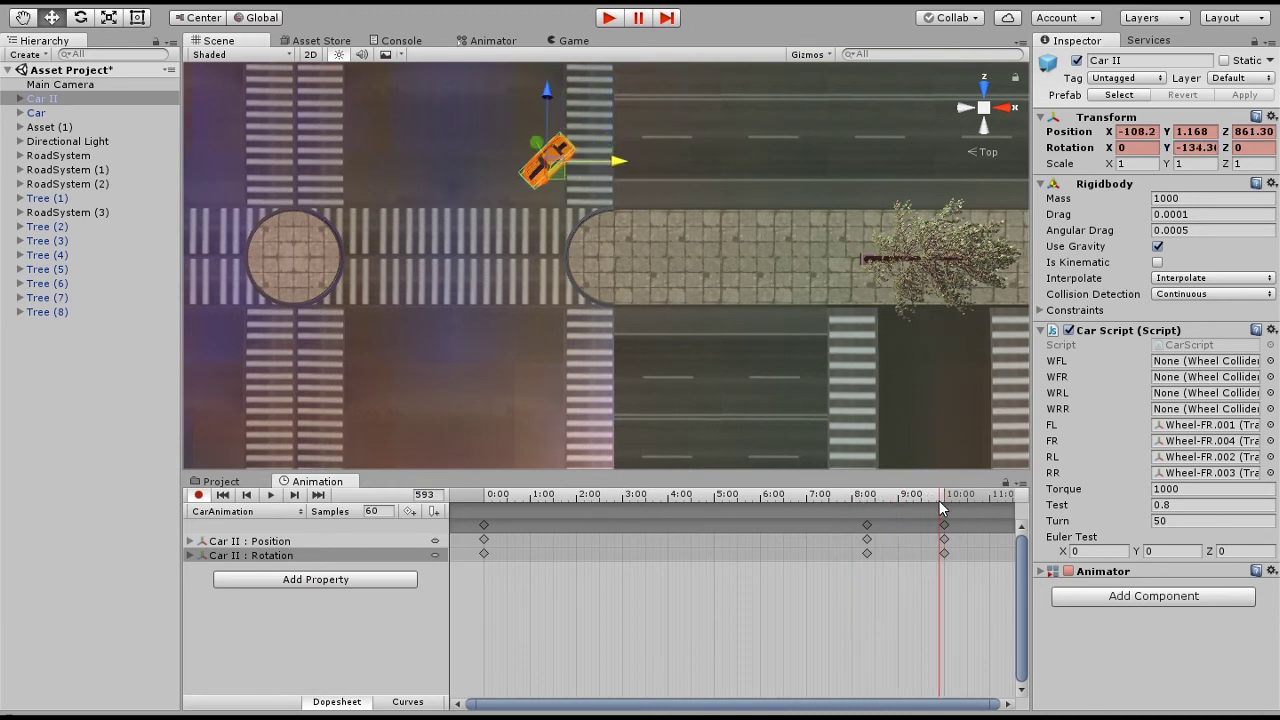
click(426, 495)
text(600)
key(Return)
drag(547, 95, 555, 114)
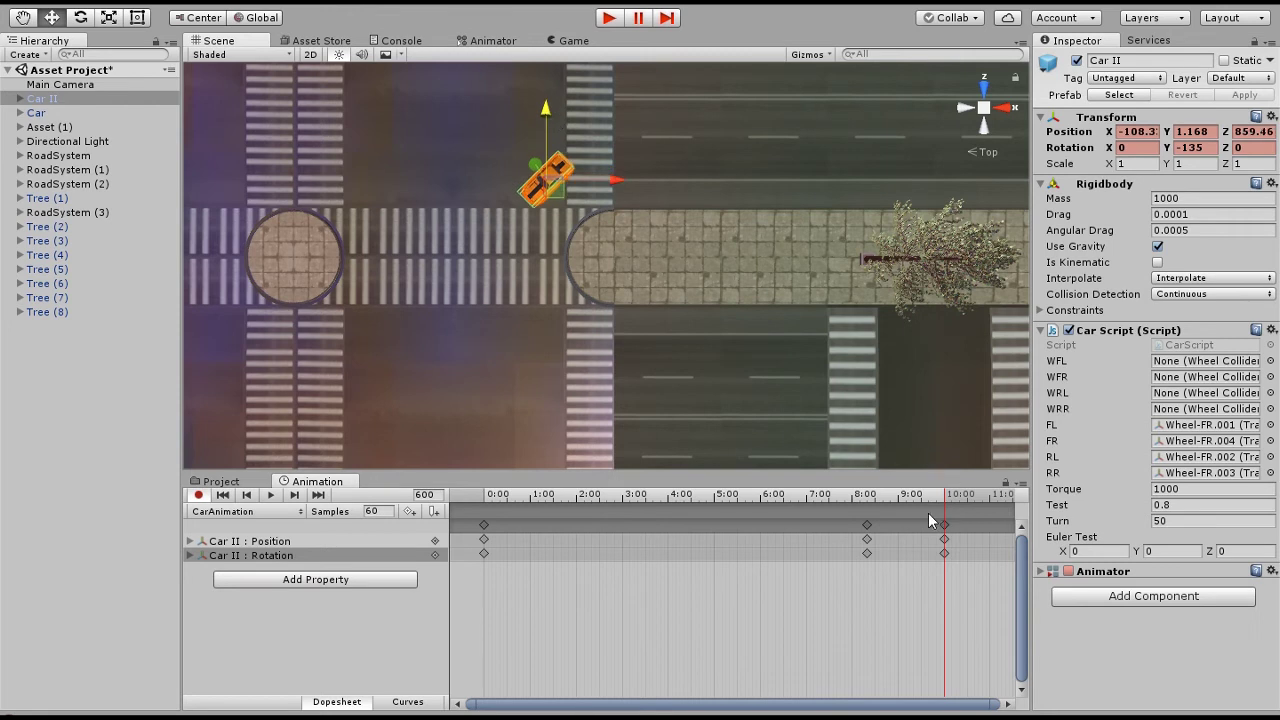
mouse_move(940, 495)
mouse_down()
mouse_move(867, 495)
mouse_move(937, 497)
mouse_move(950, 517)
mouse_up()
click(431, 497)
click(1207, 148)
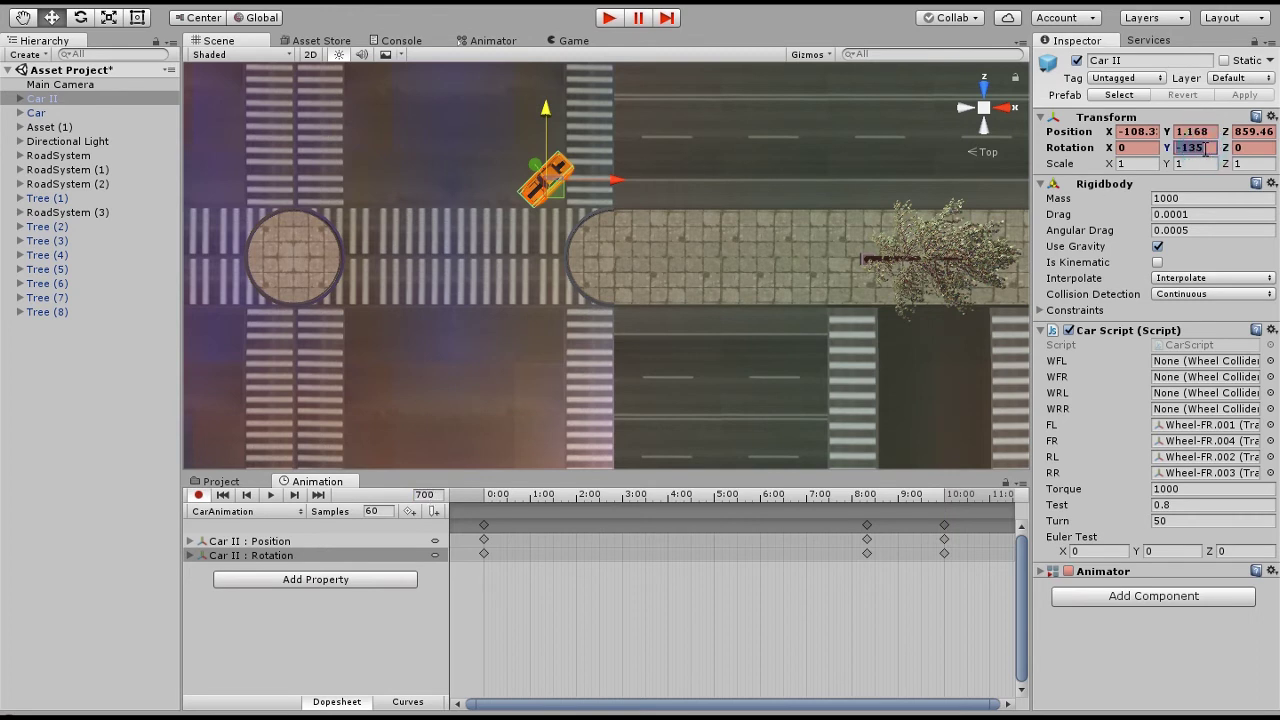
Step: At frame 700, turn Car II to -180 and move it into the crosswalk (X -111.1, Z 851.73)
text(-180)
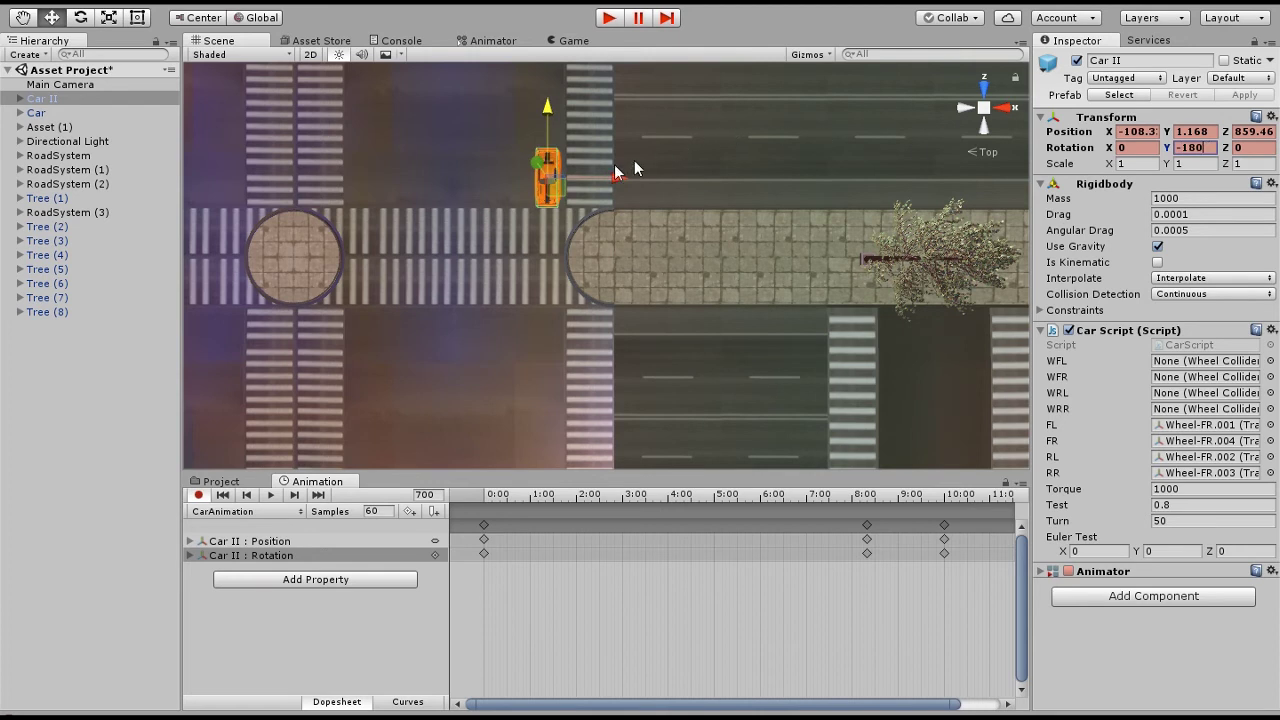
drag(549, 117, 565, 190)
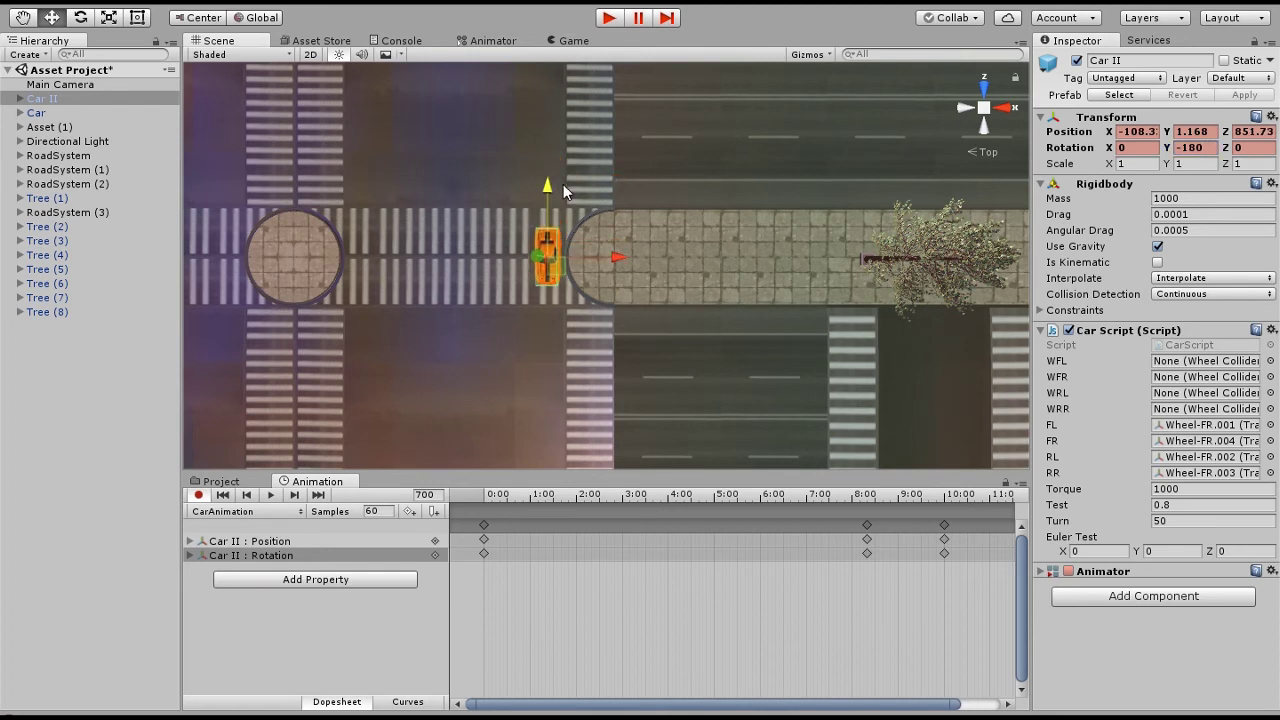
drag(612, 262, 586, 258)
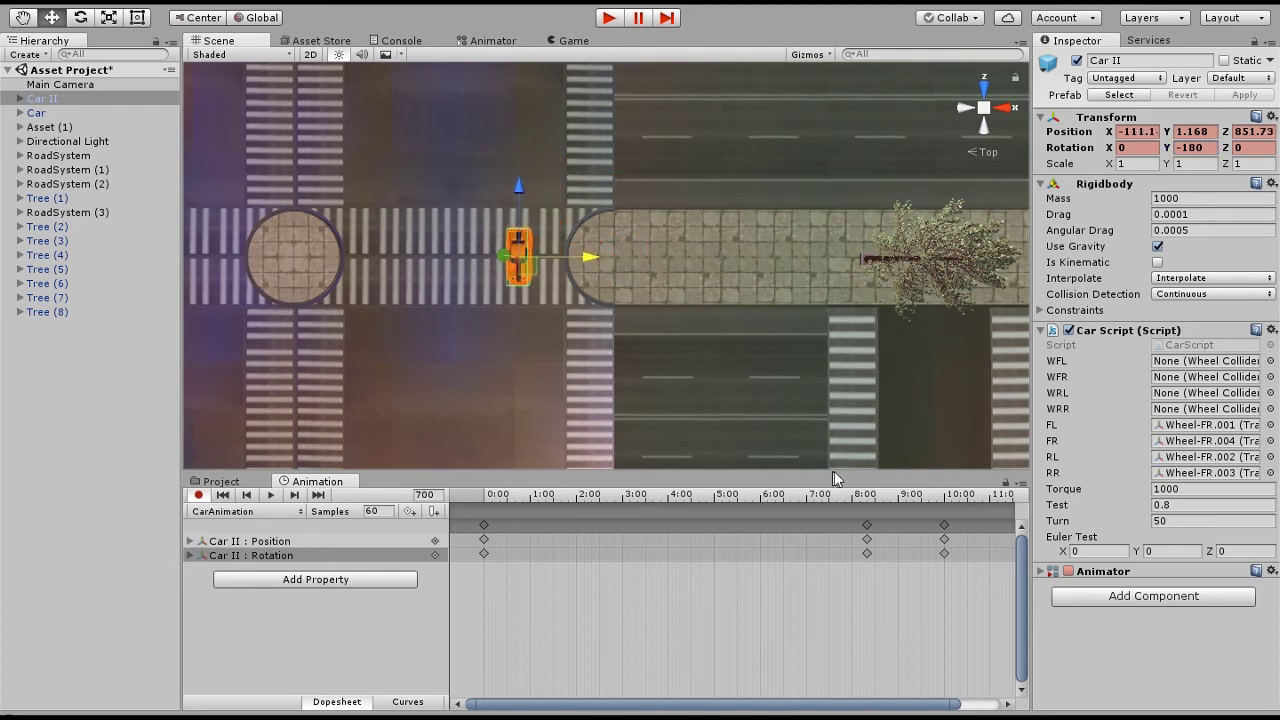
scroll(938, 557, down, 3)
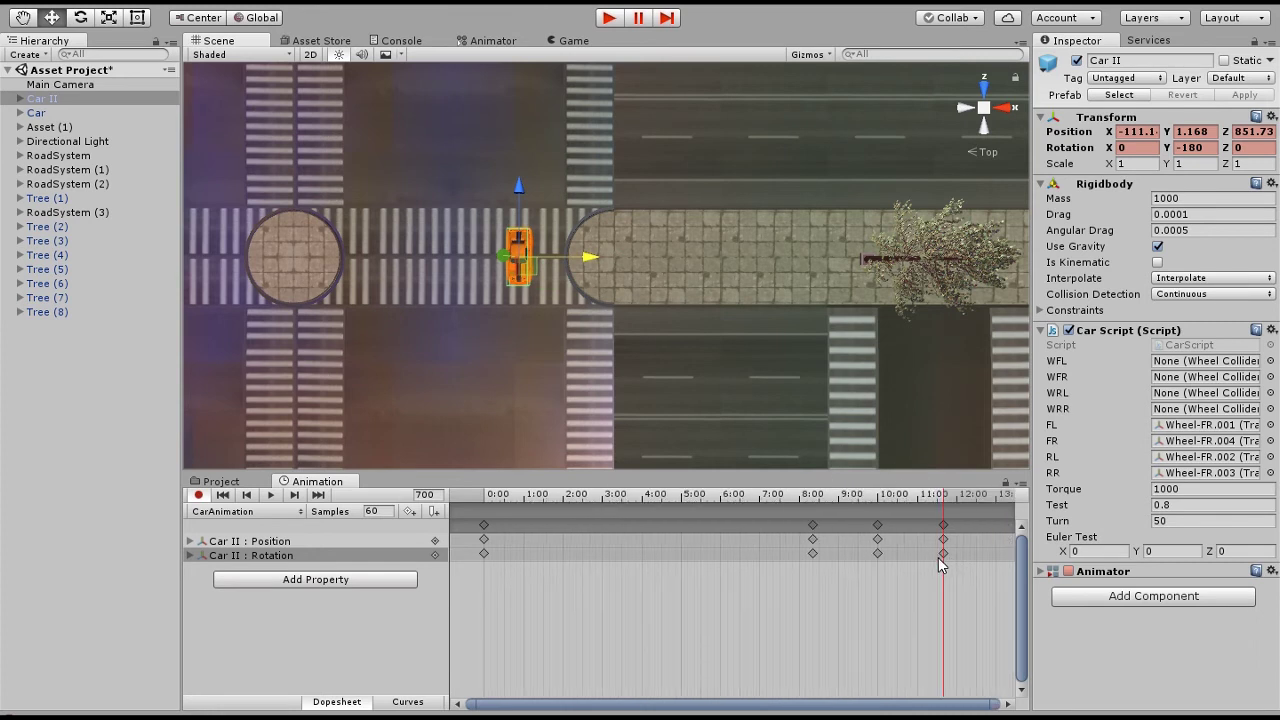
mouse_move(895, 497)
mouse_down()
mouse_move(788, 497)
mouse_move(918, 497)
mouse_up()
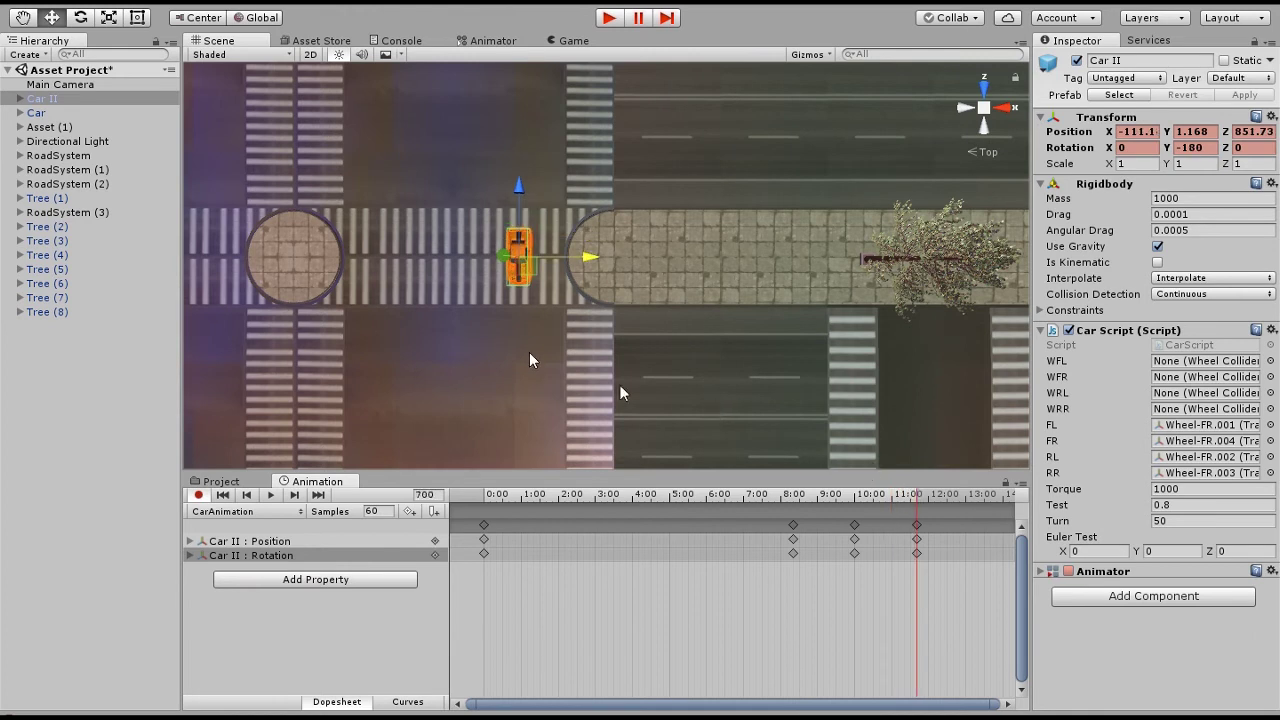
scroll(506, 330, up, 2)
middle_drag(562, 303, 540, 287)
click(433, 496)
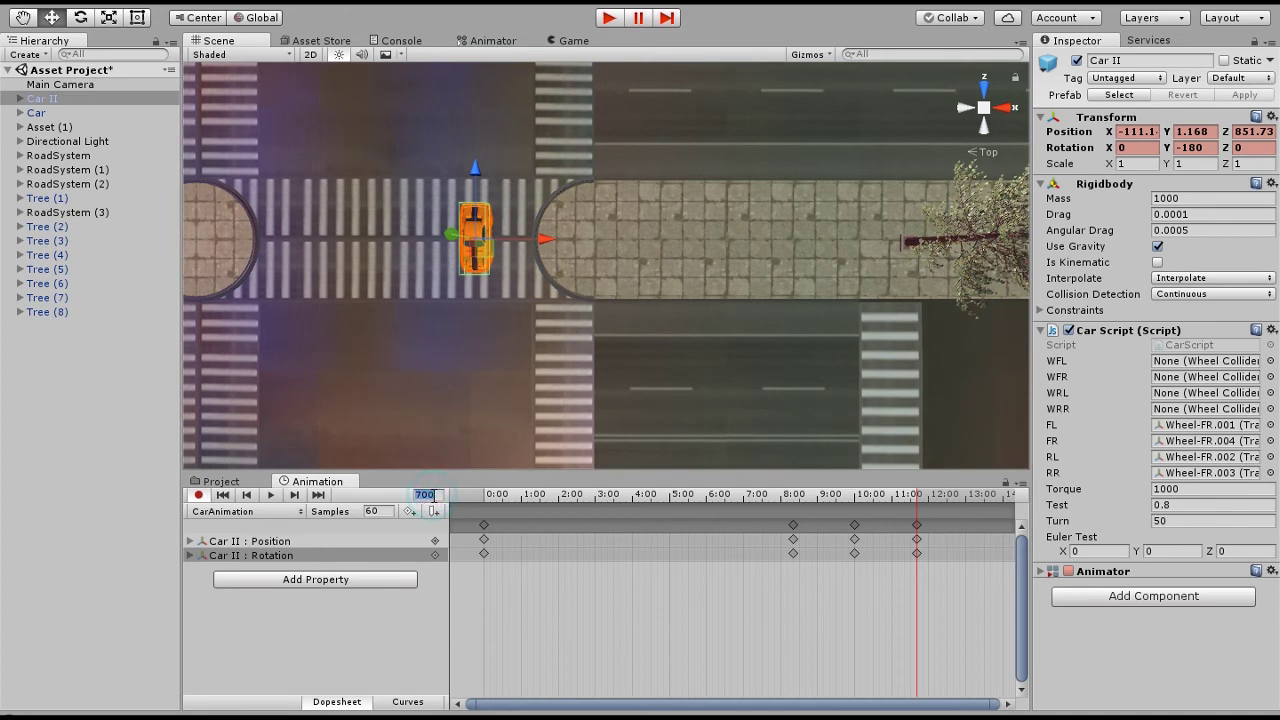
Step: At frame 800, angle Car II to -225 mid-crosswalk at X -108.2, Z 844.68
text(8)
key(Return)
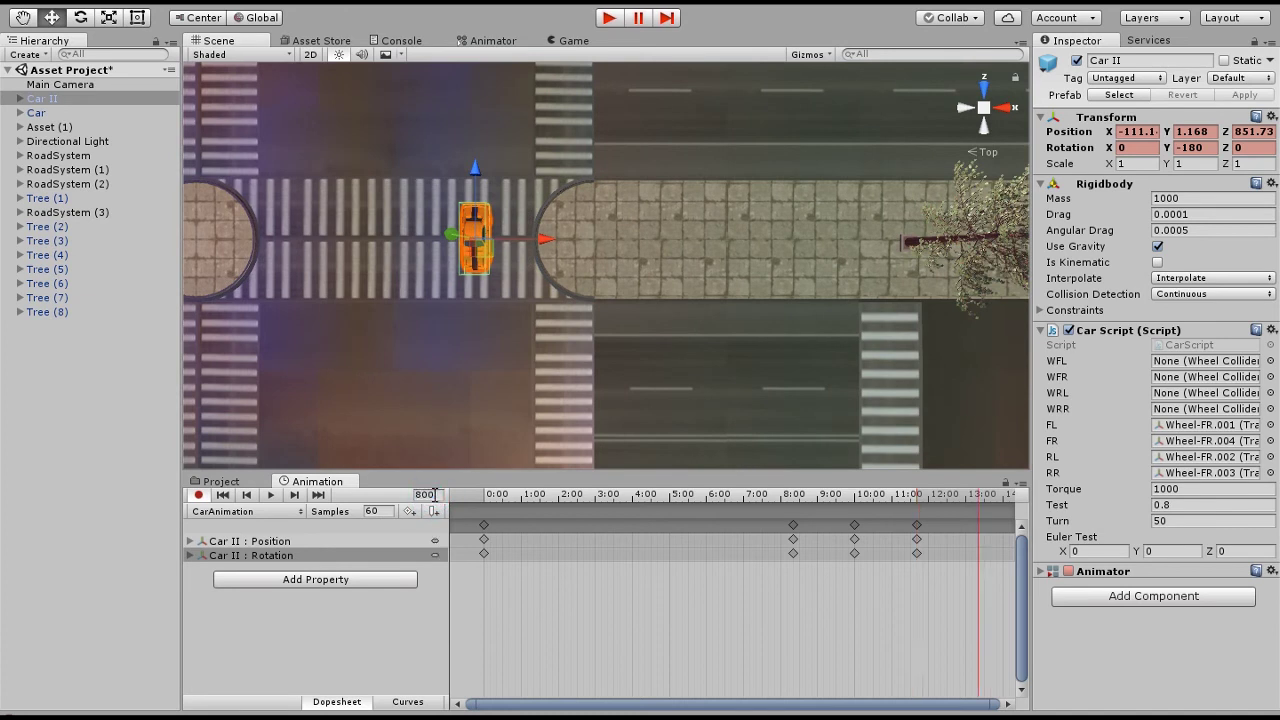
click(1210, 148)
text(-)
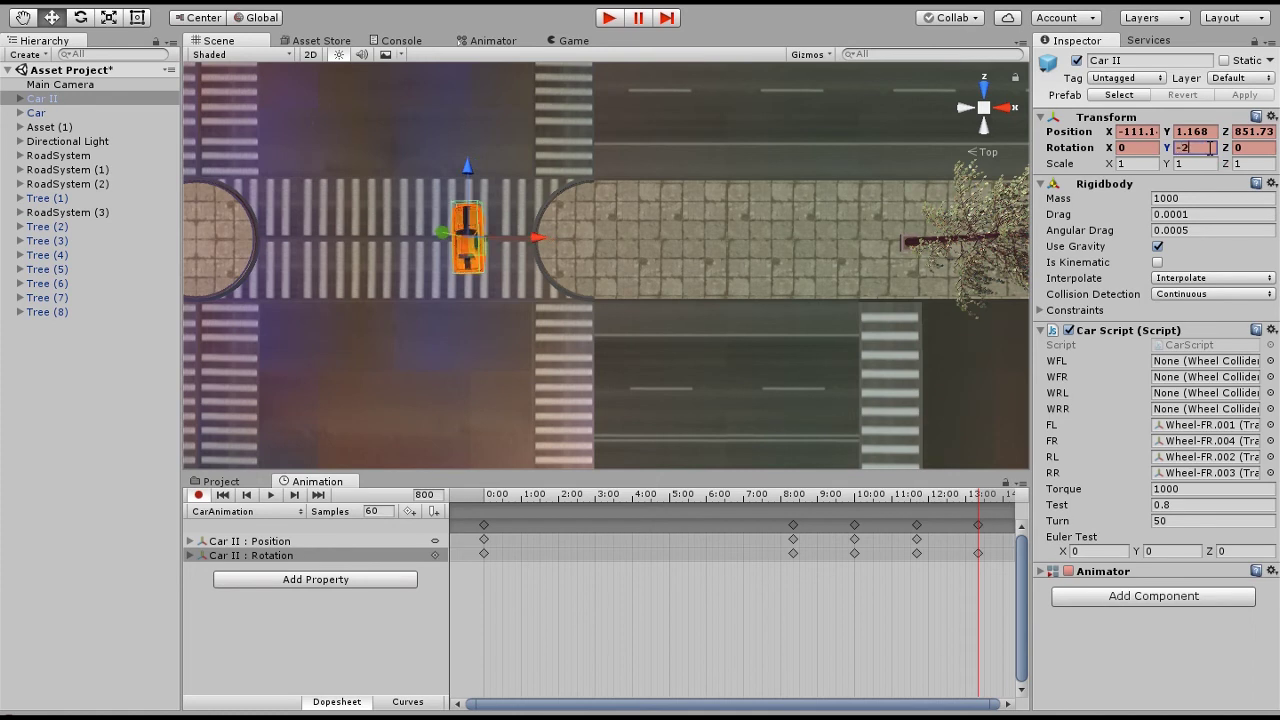
text(225)
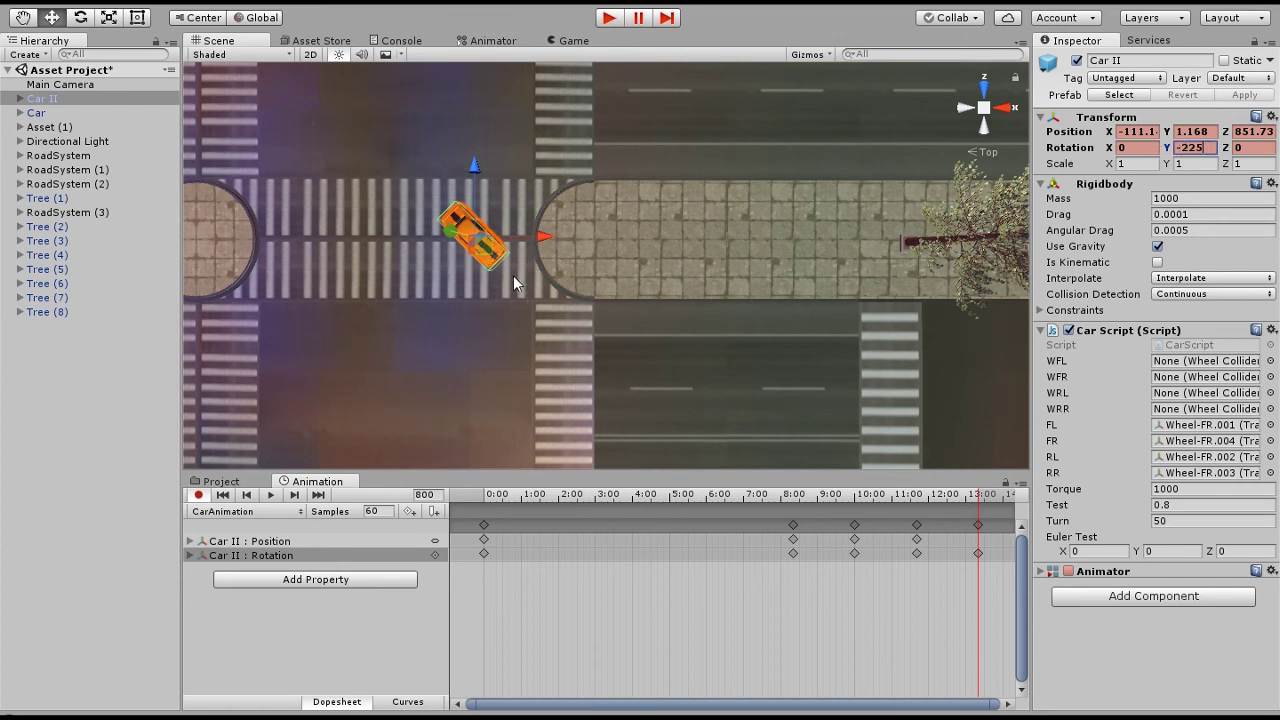
drag(475, 166, 559, 325)
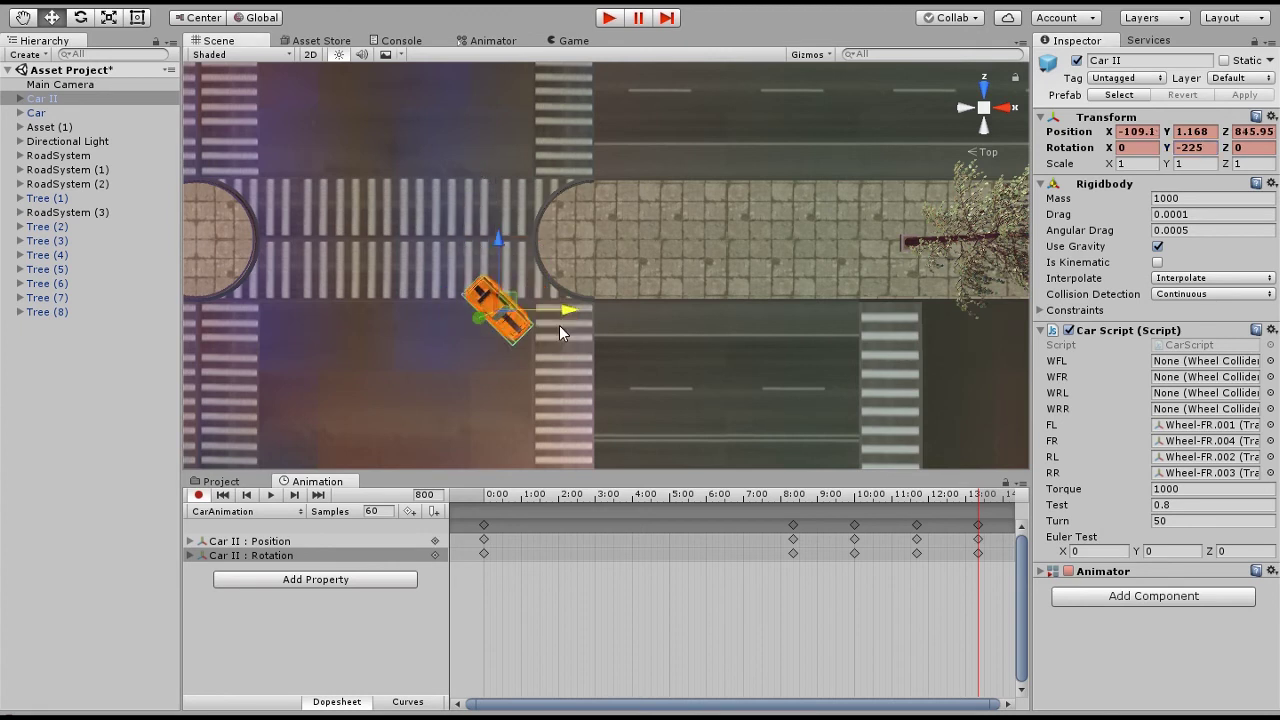
drag(494, 247, 494, 261)
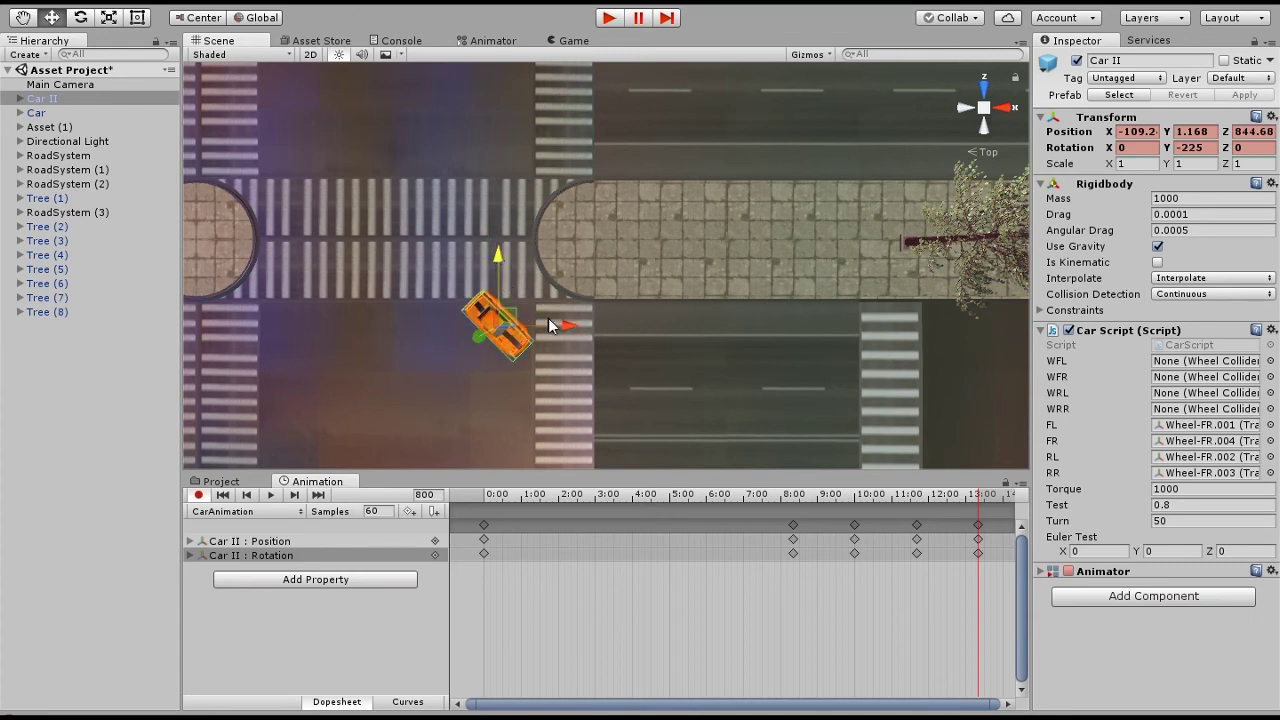
drag(567, 322, 584, 324)
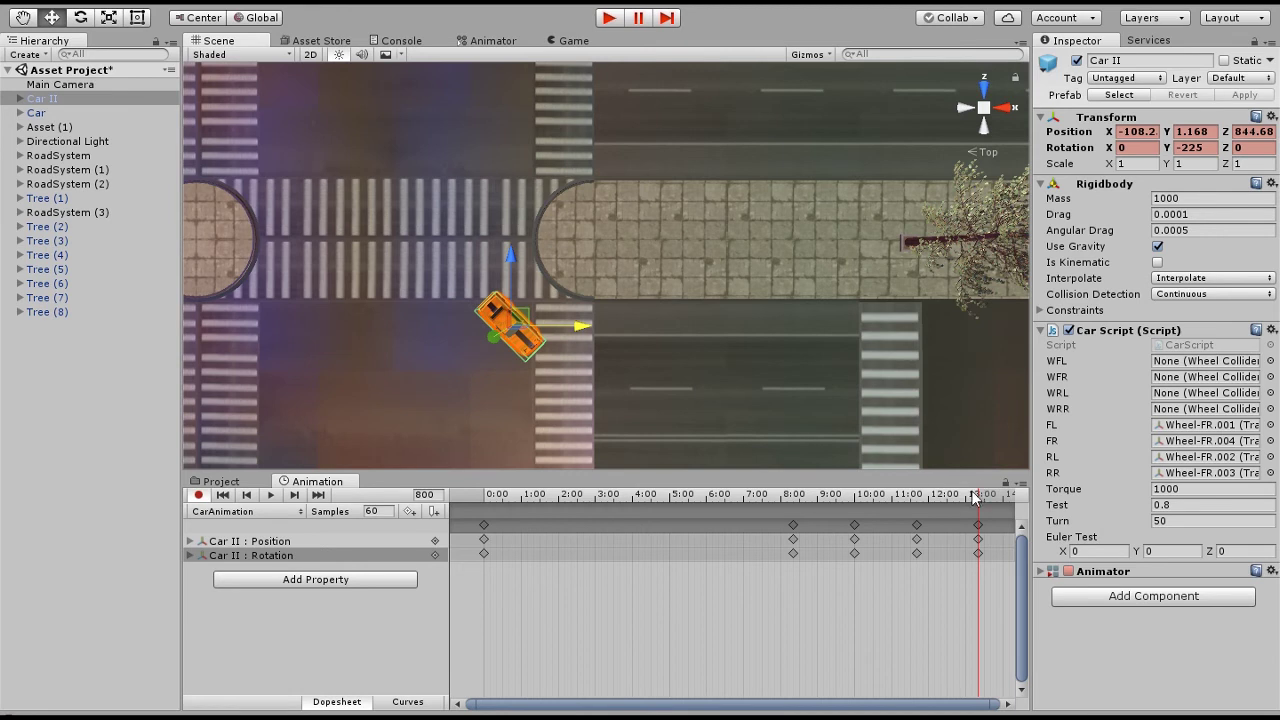
drag(977, 497, 783, 499)
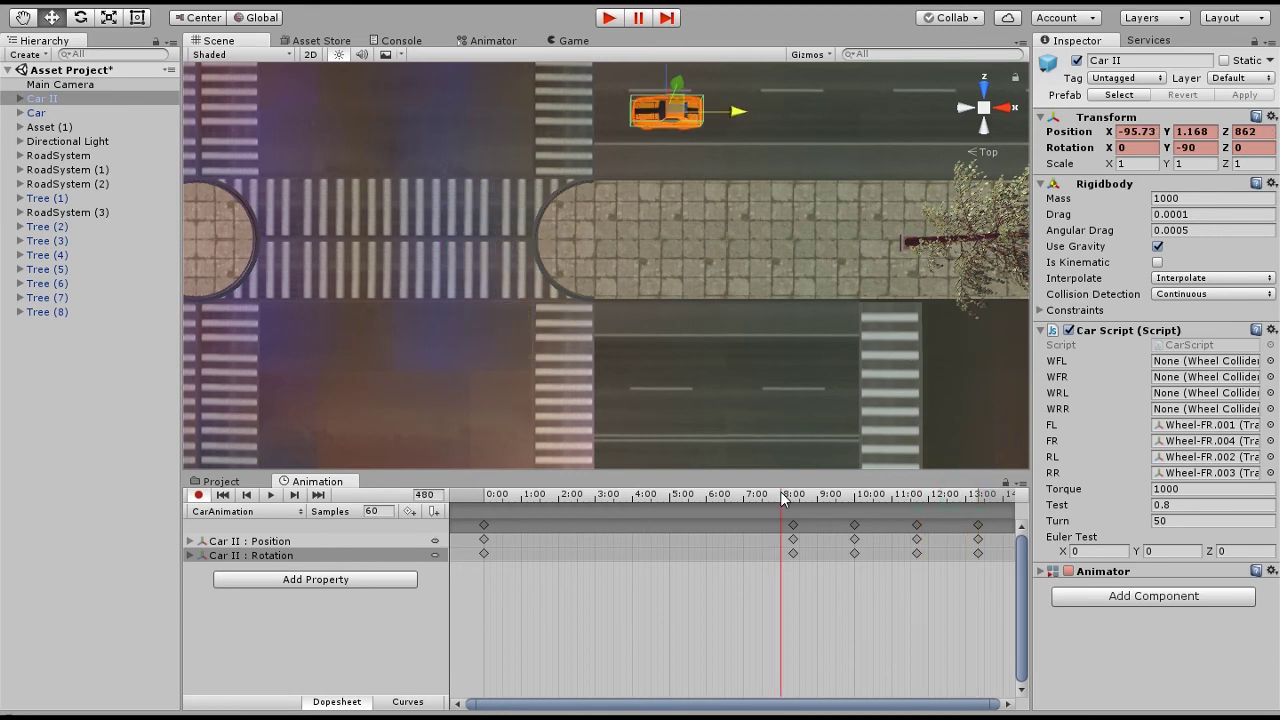
drag(783, 499, 922, 511)
scroll(771, 497, down, 2)
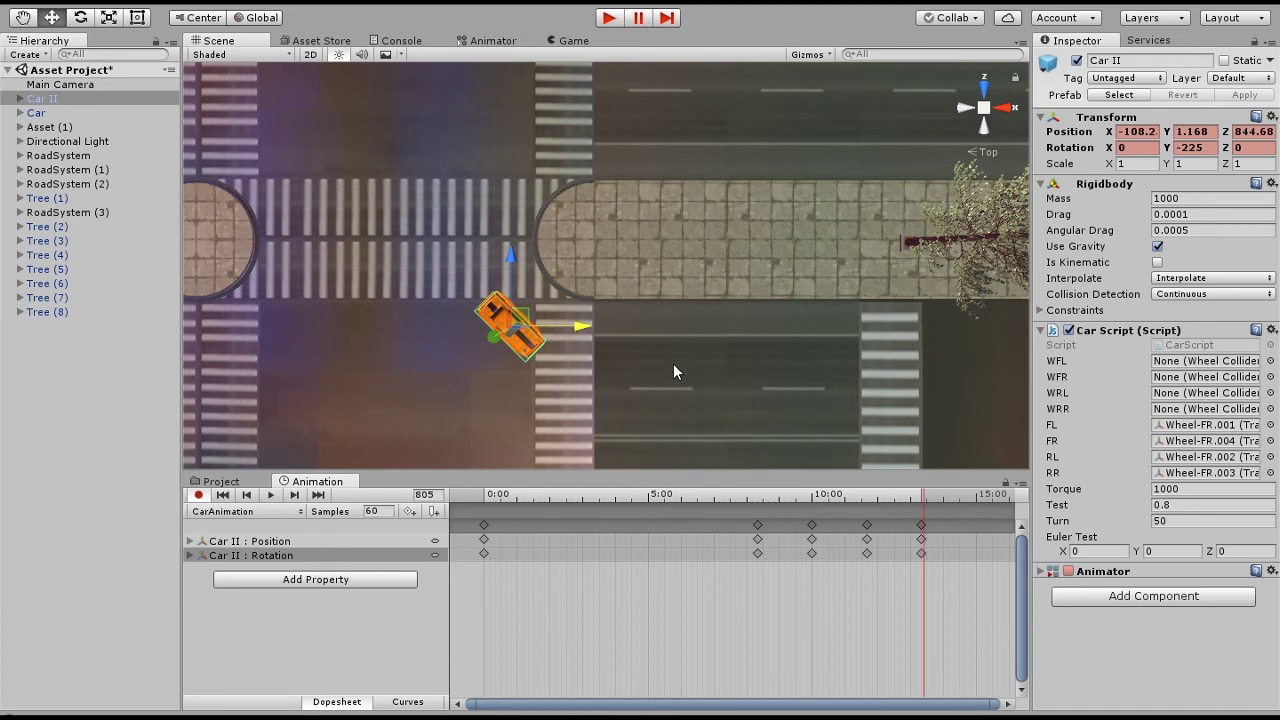
Step: At frame 900, turn Car II to -270 and place it in the lane at X -98.46, Z 841.72
click(428, 498)
text(900)
key(Return)
click(1210, 148)
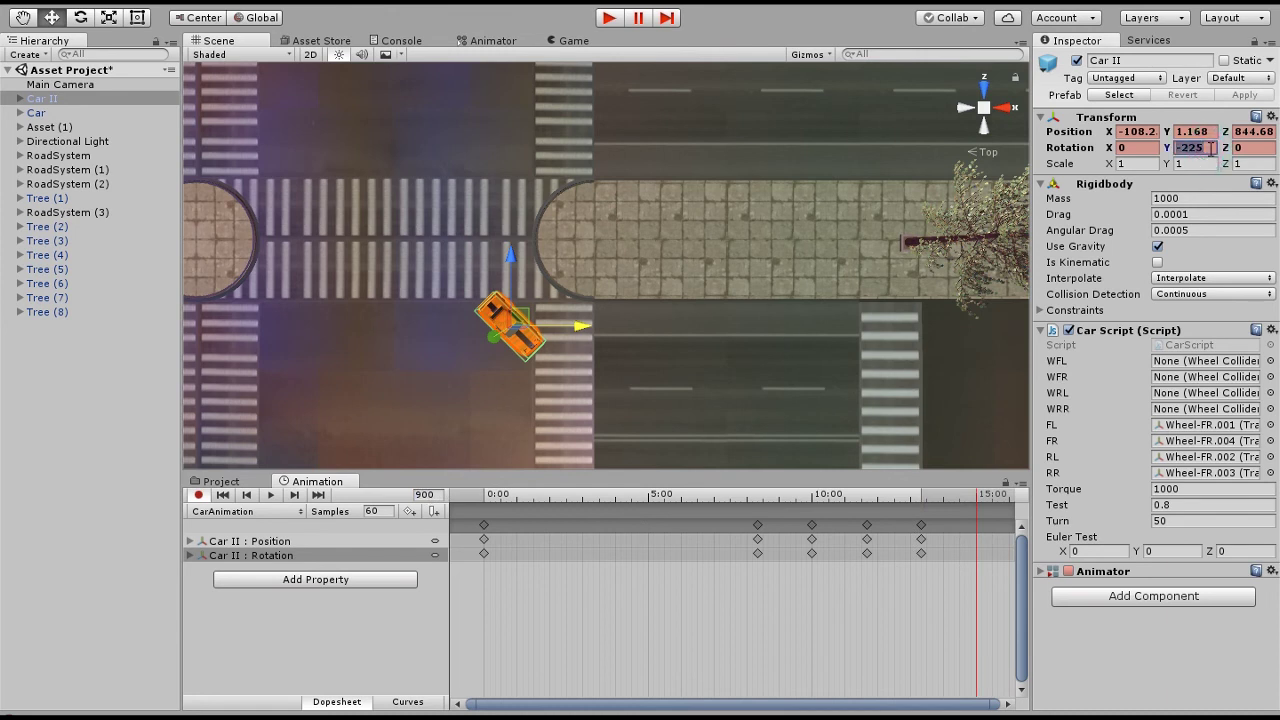
text(-2)
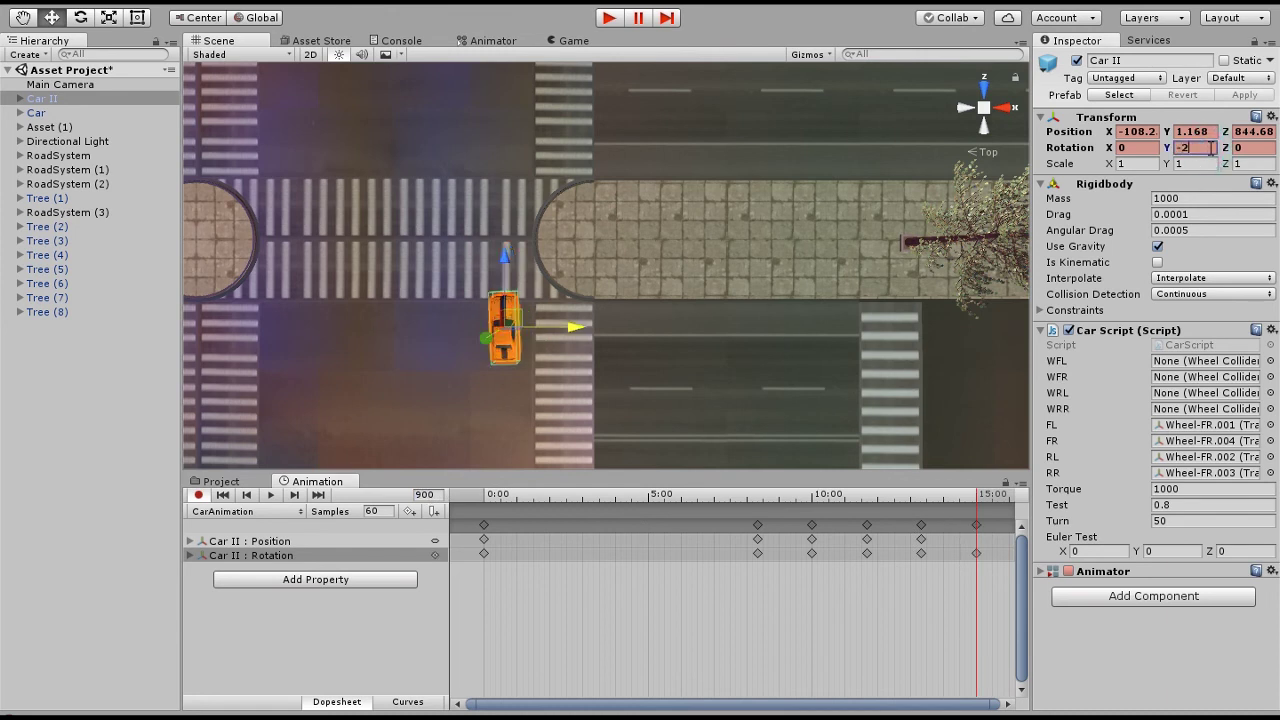
text(70)
drag(575, 320, 691, 337)
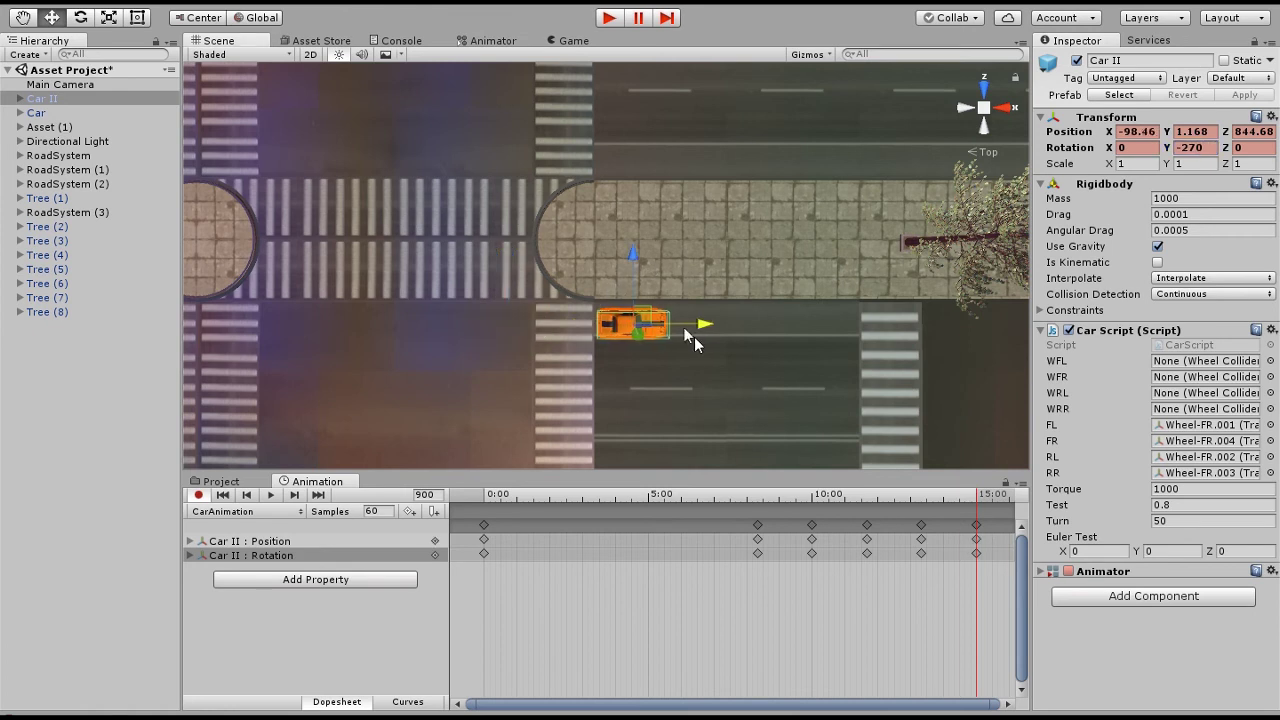
drag(631, 281, 632, 292)
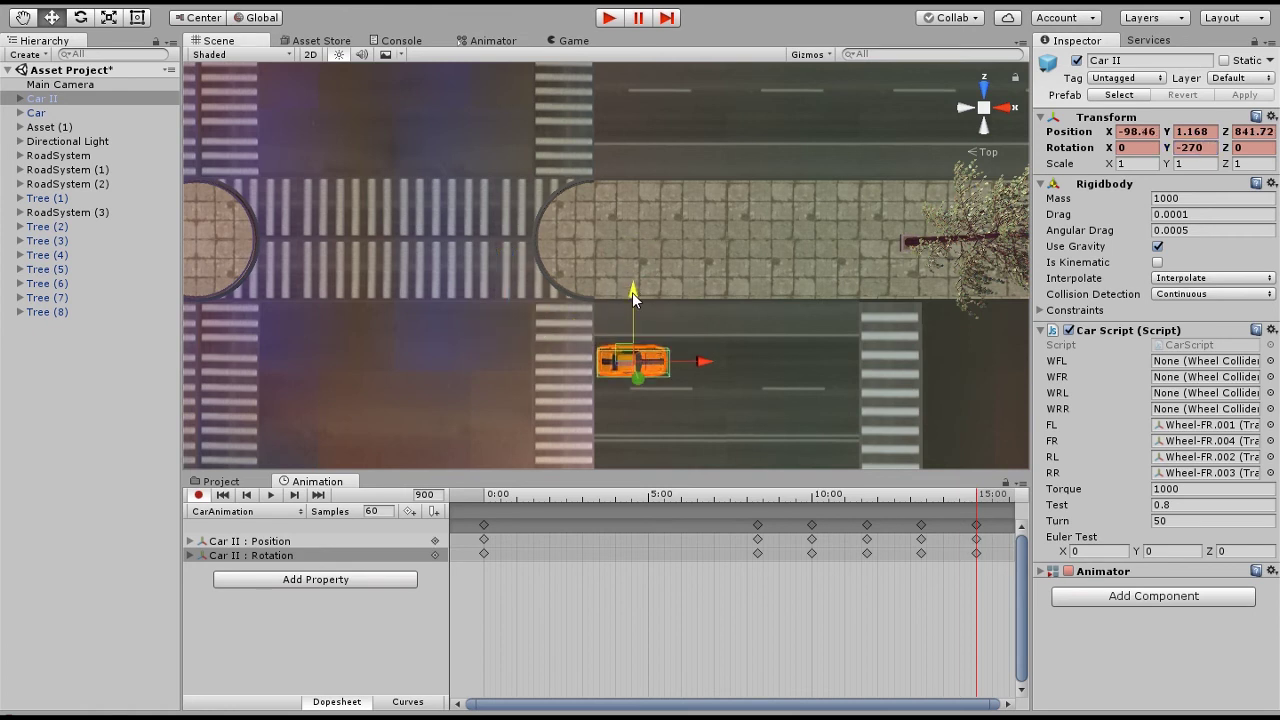
mouse_move(955, 497)
mouse_down()
mouse_move(768, 484)
mouse_move(979, 501)
mouse_up()
scroll(866, 371, down, 3)
middle_drag(866, 371, 479, 303)
scroll(504, 341, down, 3)
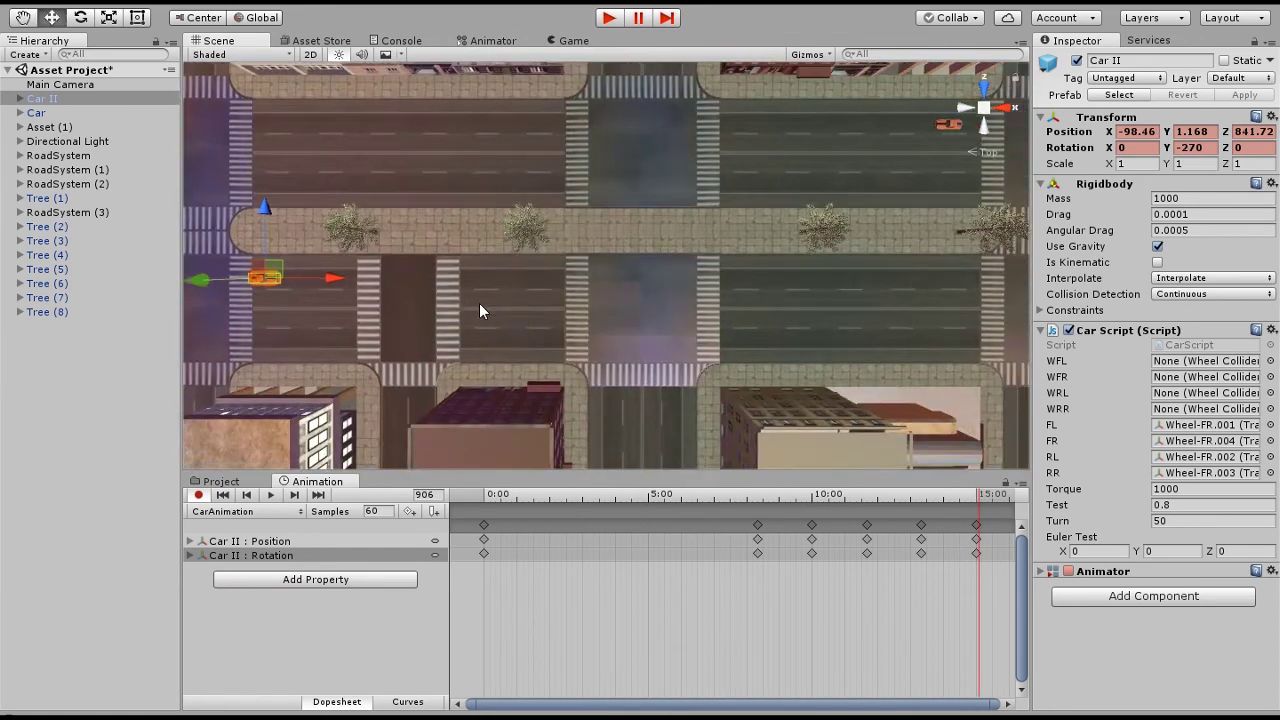
Step: Scrub through the clip and return to frame 900
scroll(479, 303, down, 2)
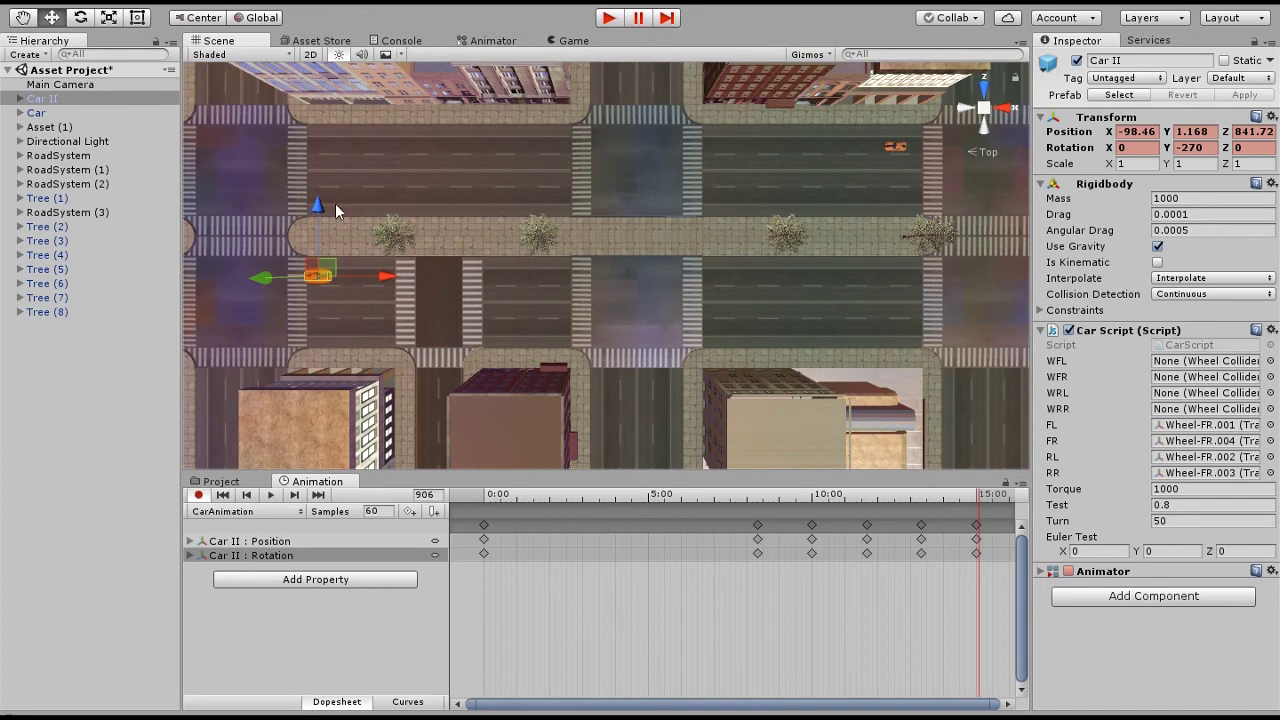
drag(497, 494, 979, 540)
click(425, 494)
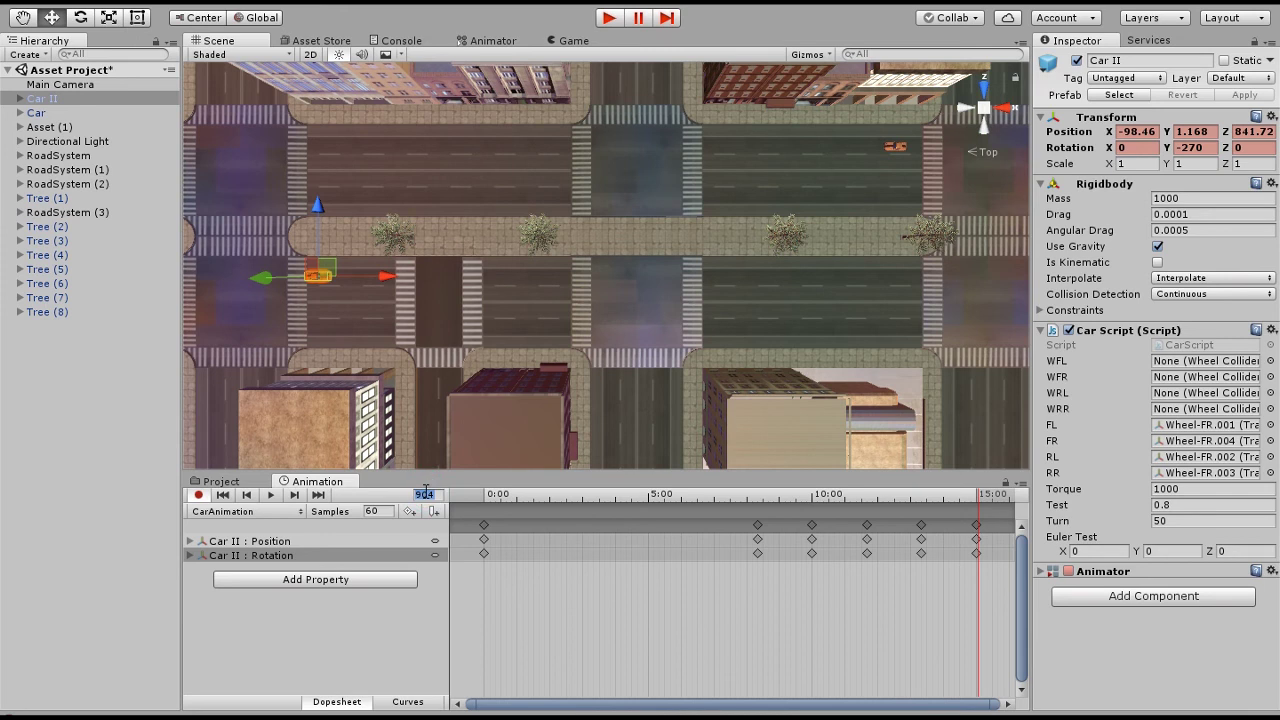
text(900)
key(Return)
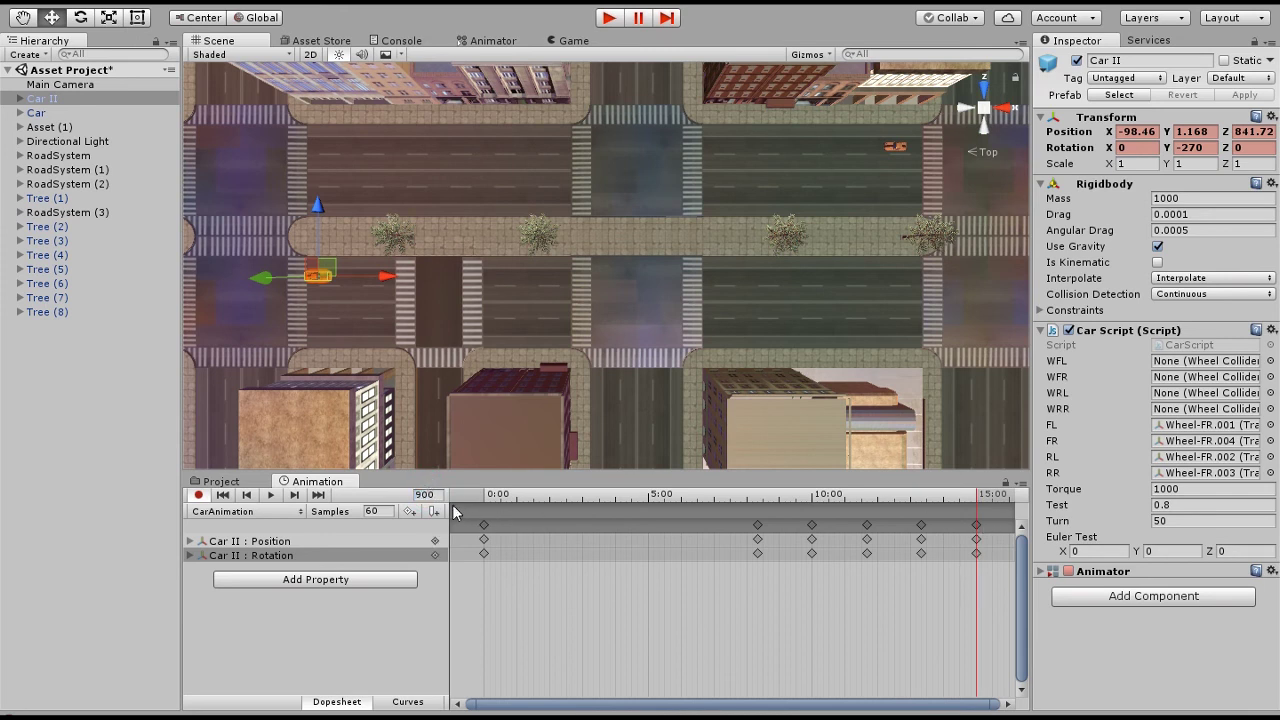
Step: At frame 1400, drive Car II right along the lower lane to X 42.9
click(442, 495)
text(1400)
key(Return)
scroll(838, 578, down, 2)
scroll(838, 578, down, 4)
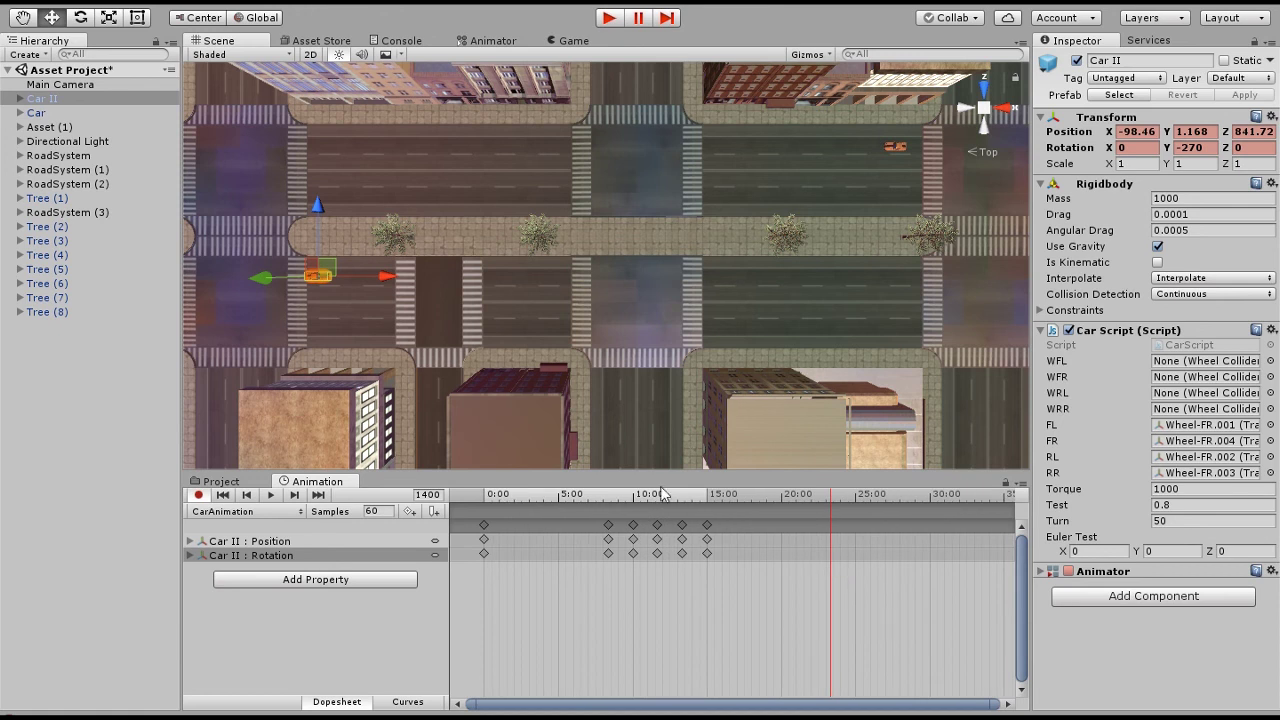
drag(386, 279, 962, 302)
middle_drag(962, 302, 451, 428)
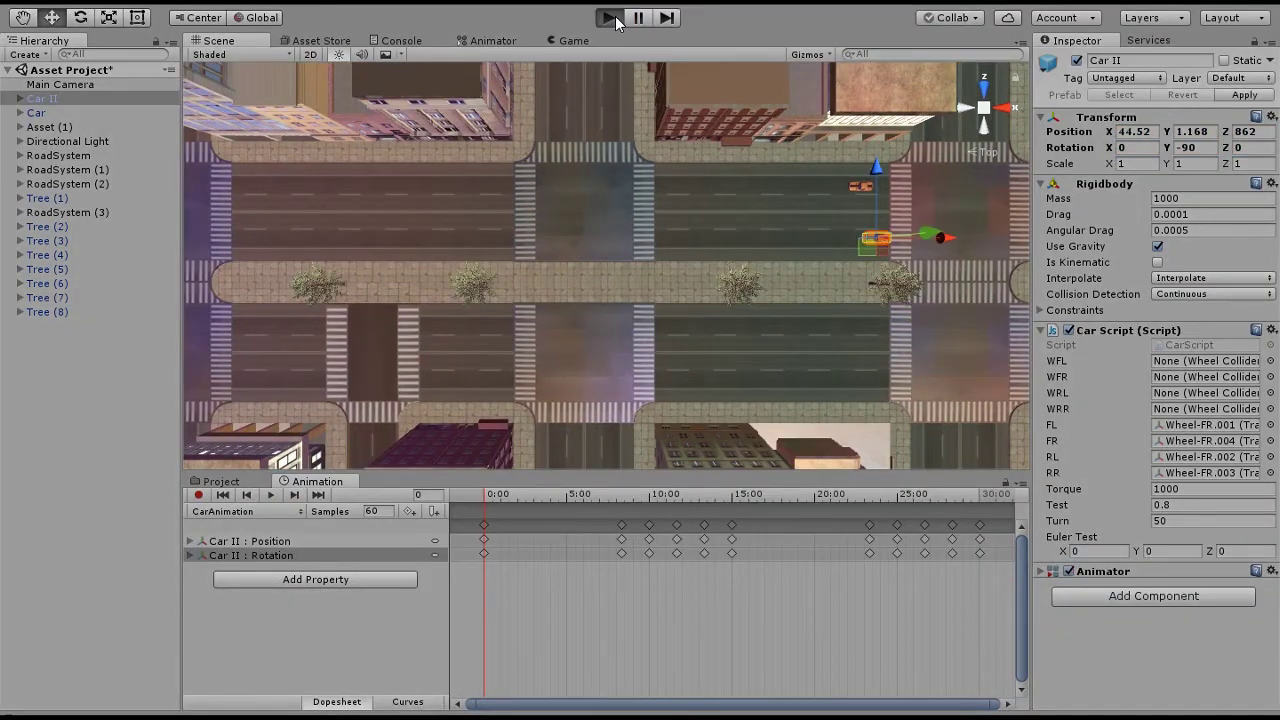
click(609, 17)
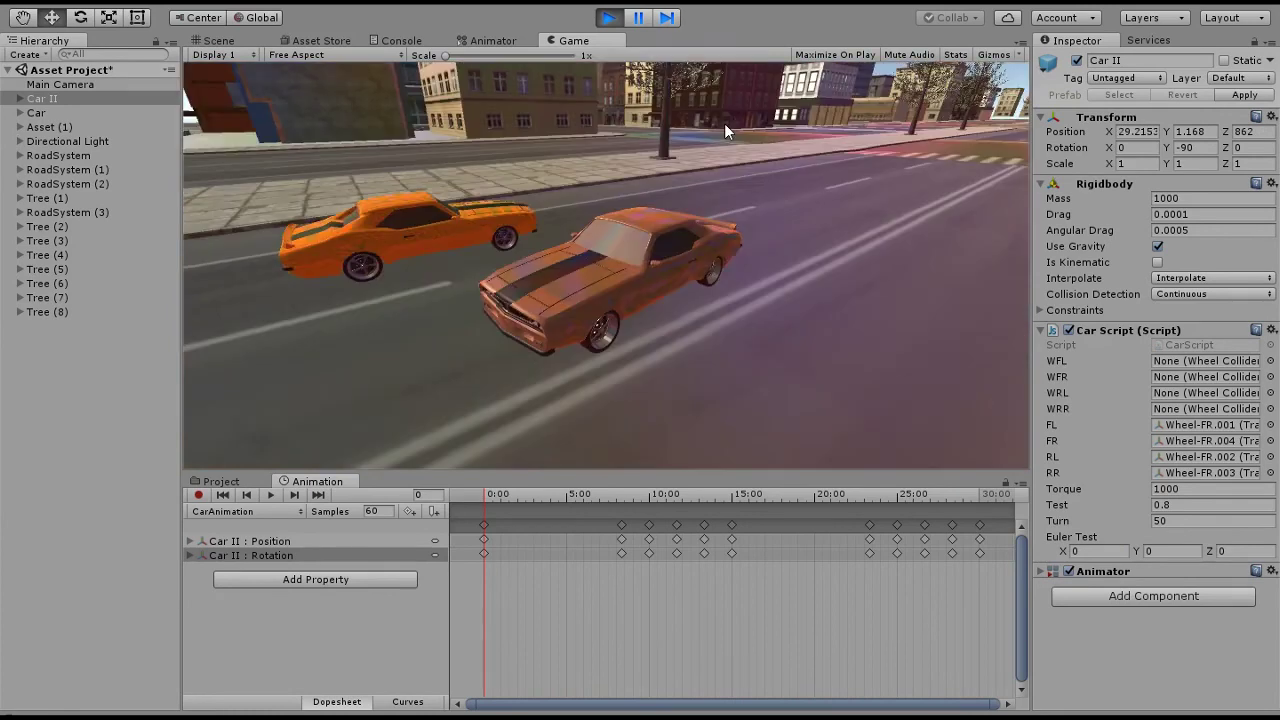
click(608, 17)
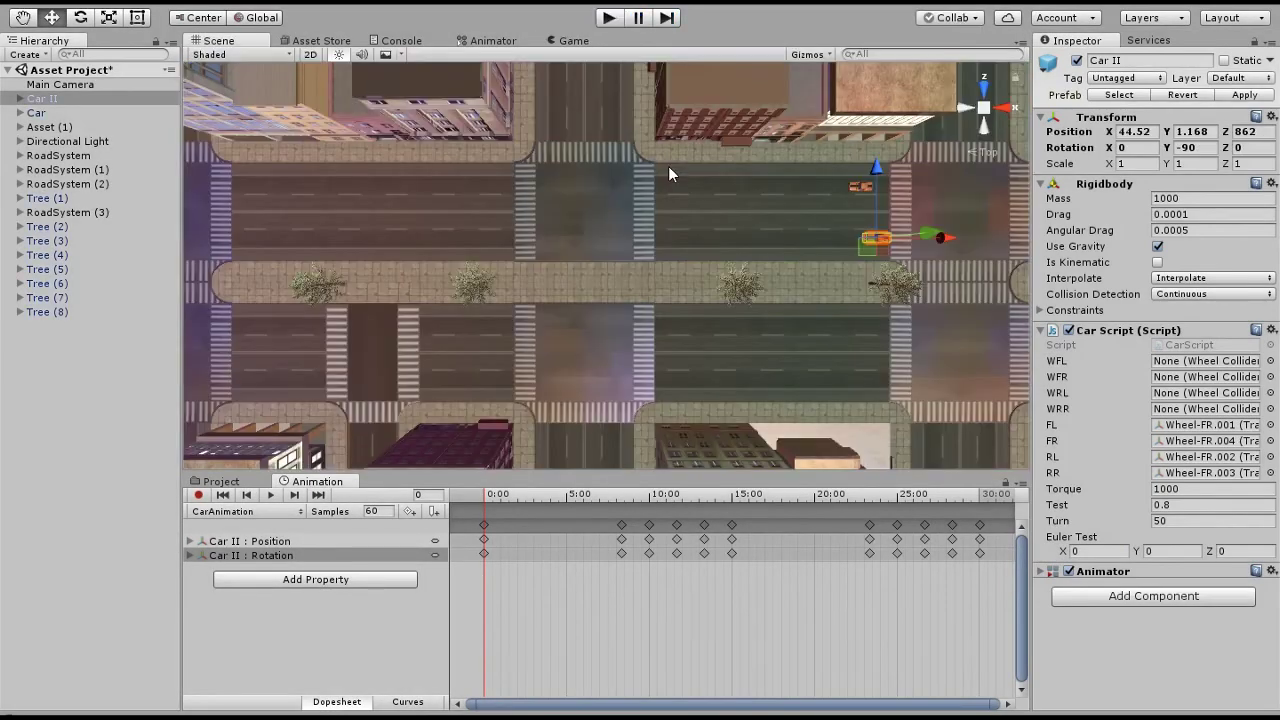
Step: Shift the CarAnimation keyframes from about 5:00 to 30:00 later in time
scroll(727, 572, down, 2)
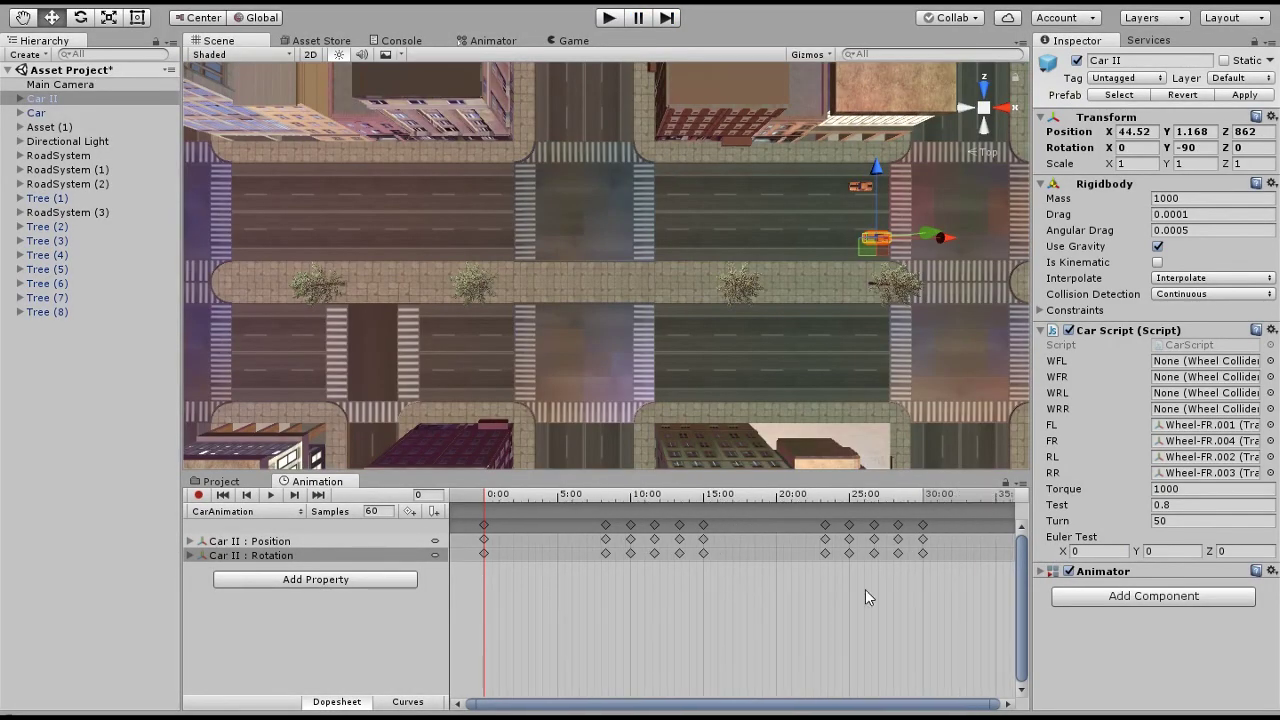
drag(966, 605, 596, 537)
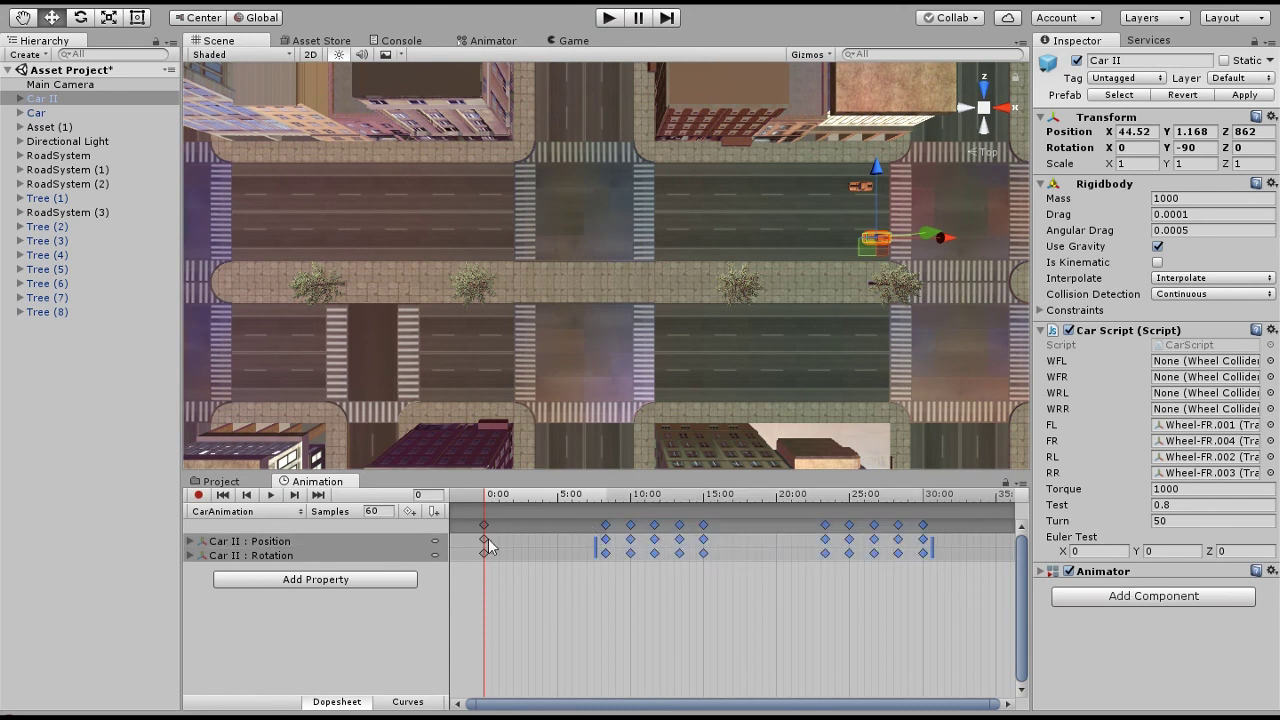
drag(634, 543, 783, 560)
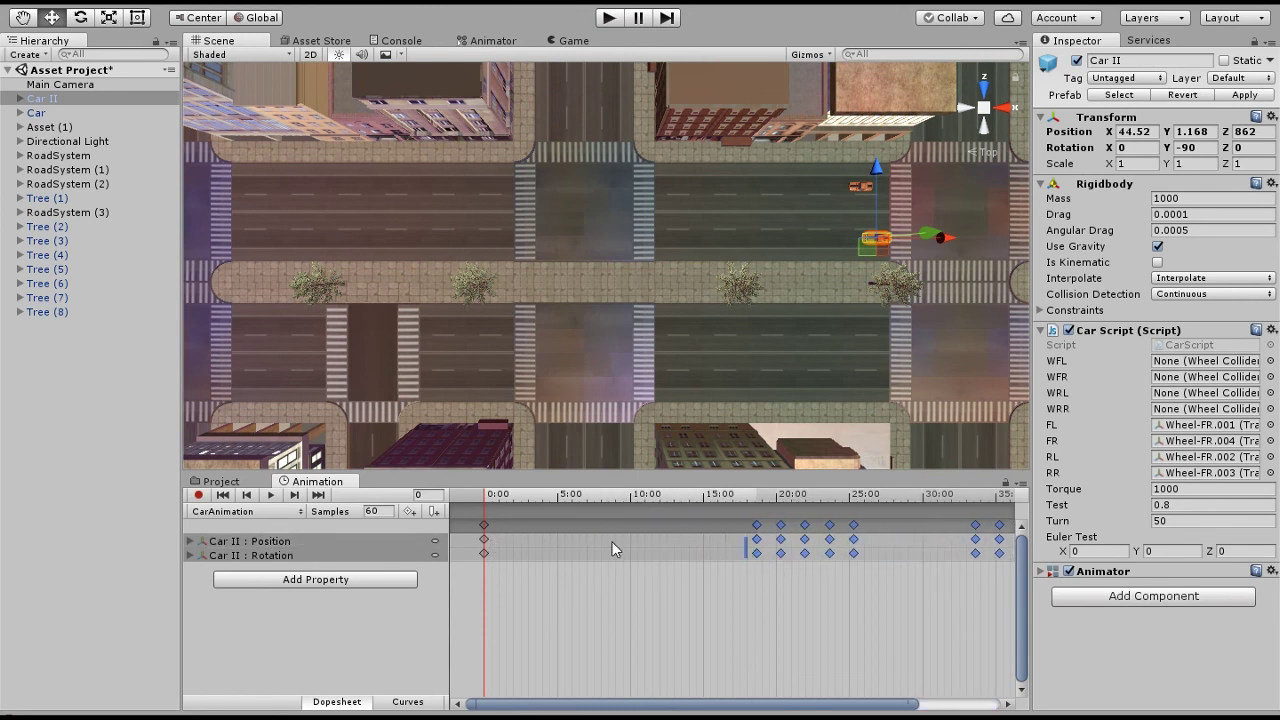
Step: Move the last keyframe group to about 44:00, push the middle groups later, and play the scene
scroll(815, 572, down, 1)
scroll(857, 449, down, 1)
scroll(853, 572, down, 1)
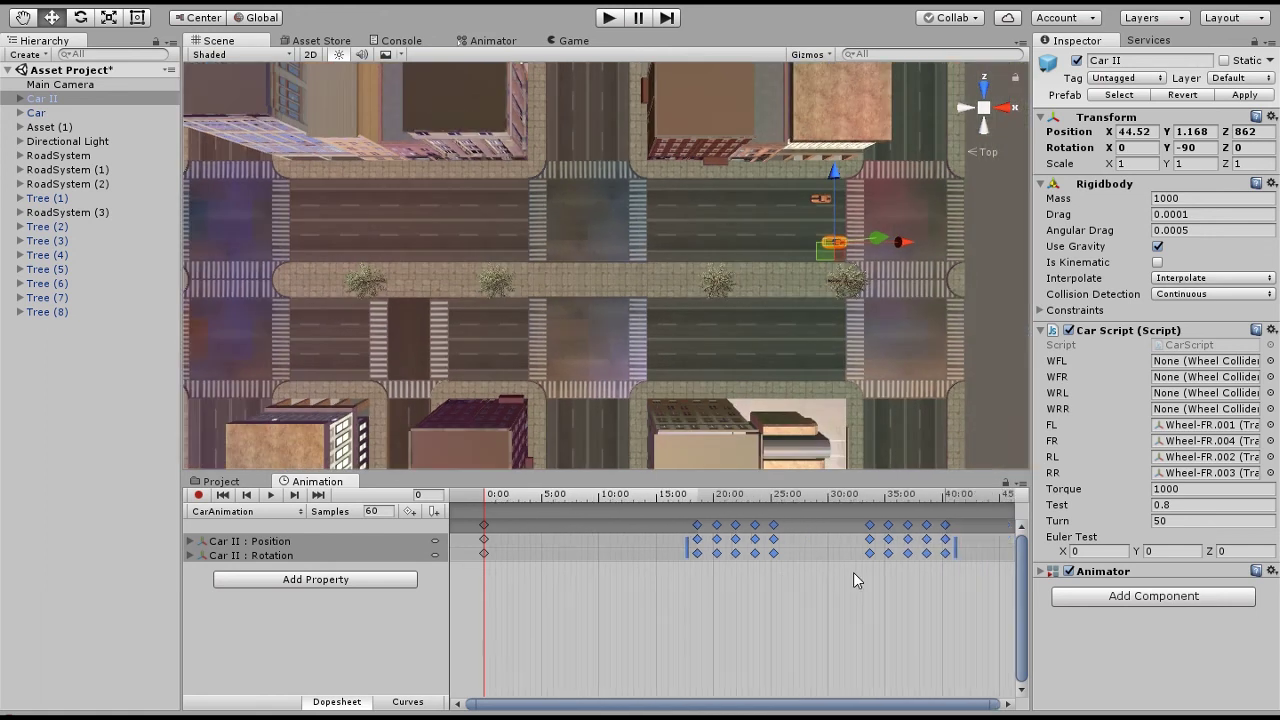
scroll(860, 573, down, 1)
drag(797, 587, 905, 528)
drag(842, 553, 946, 554)
shift+drag(625, 598, 760, 489)
click(608, 17)
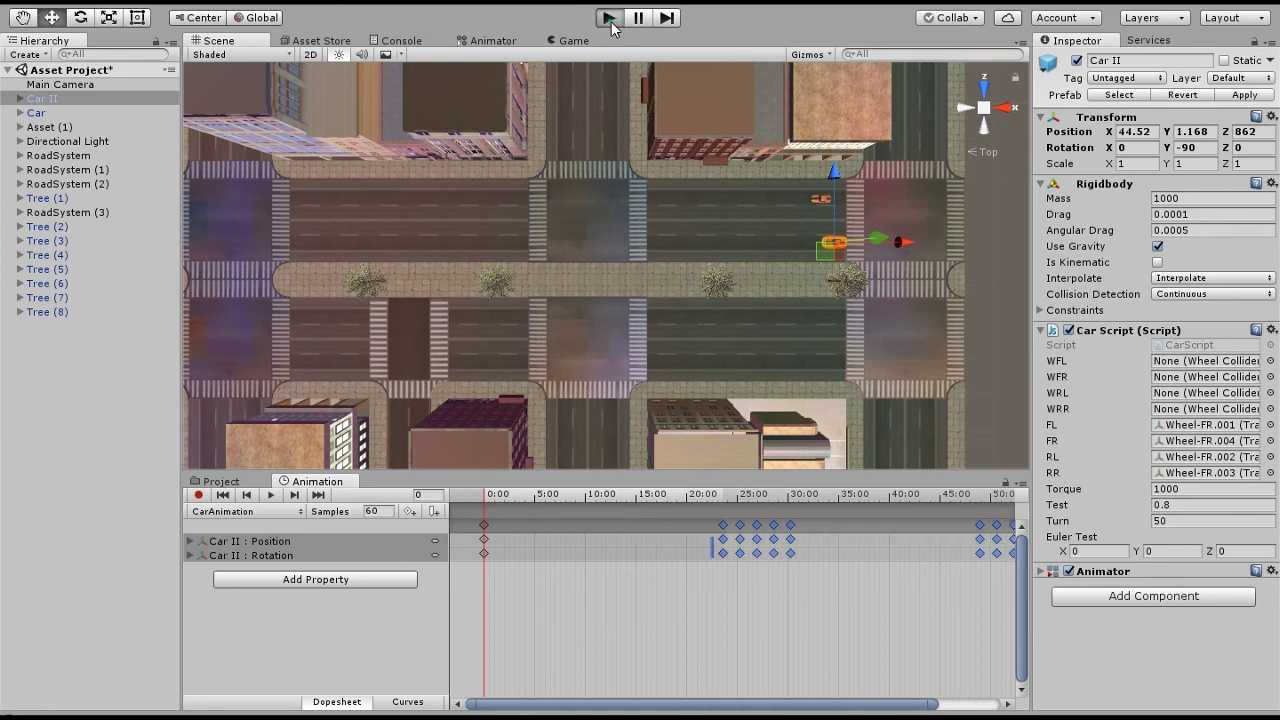